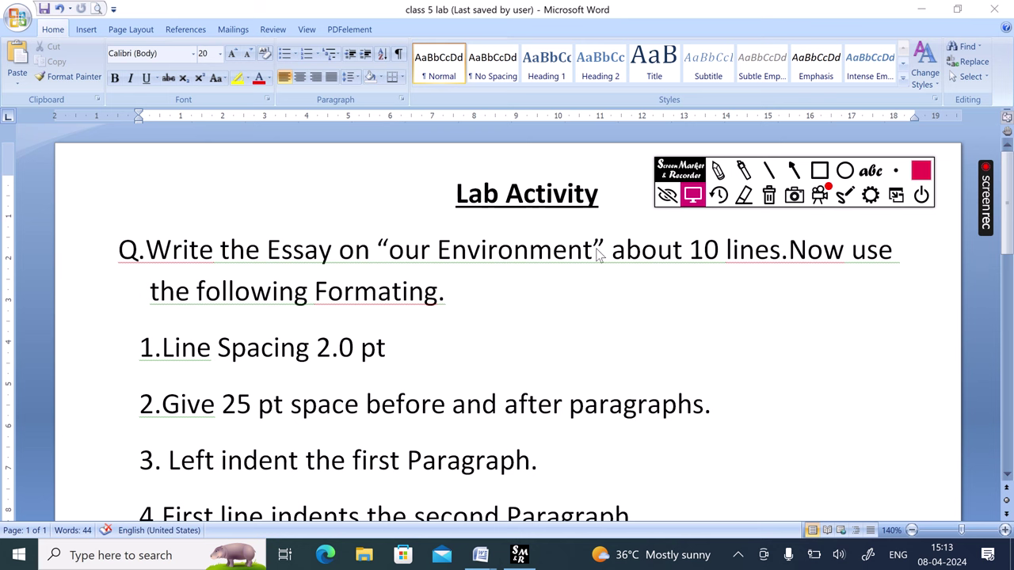
- Bring the 'Environment in 100 Words' essay window to the front
{"action": "scroll", "coordinate": [502, 328], "scroll_direction": "down", "scroll_amount": 2}
{"action": "scroll", "coordinate": [502, 328], "scroll_direction": "down", "scroll_amount": 1}
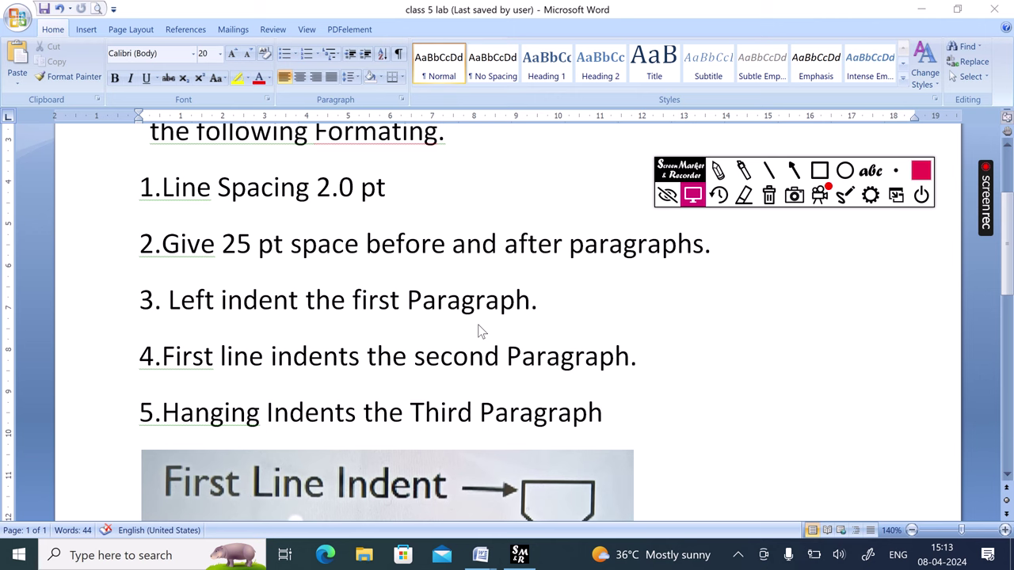
{"action": "scroll", "coordinate": [481, 331], "scroll_direction": "down", "scroll_amount": 1}
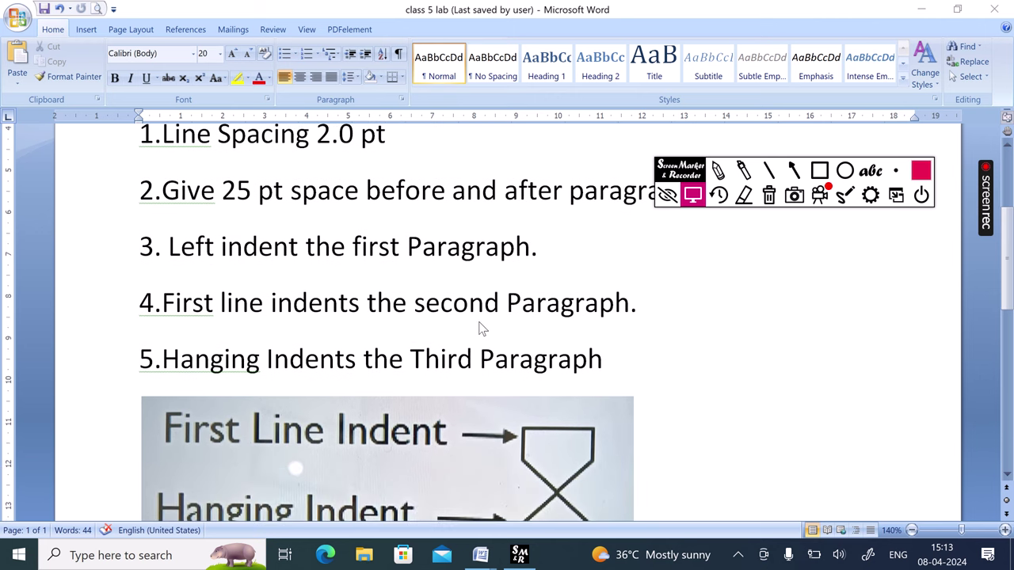
{"action": "scroll", "coordinate": [480, 325], "scroll_direction": "down", "scroll_amount": 2}
{"action": "scroll", "coordinate": [480, 324], "scroll_direction": "down", "scroll_amount": 1}
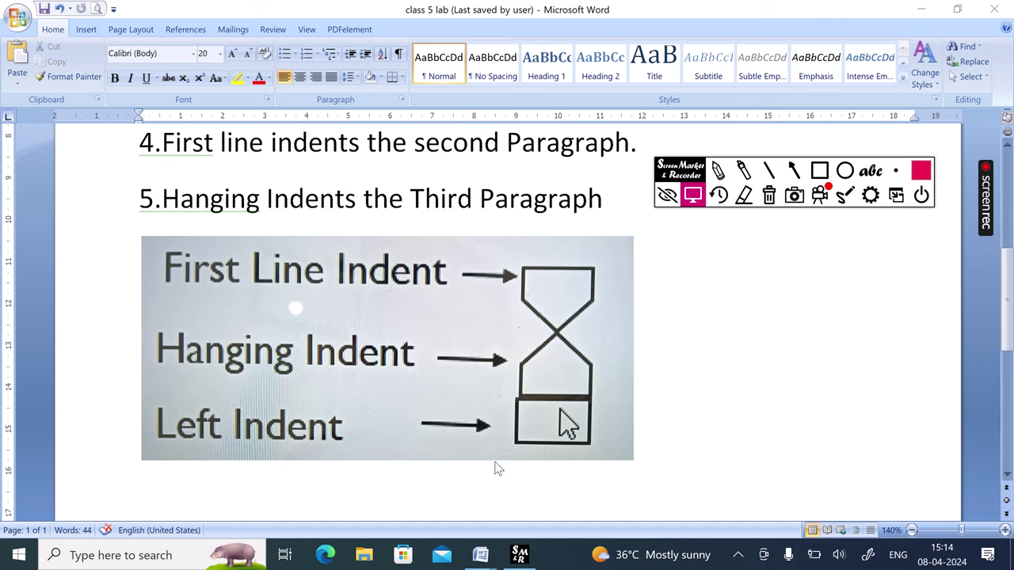
{"action": "mouse_move", "coordinate": [485, 559]}
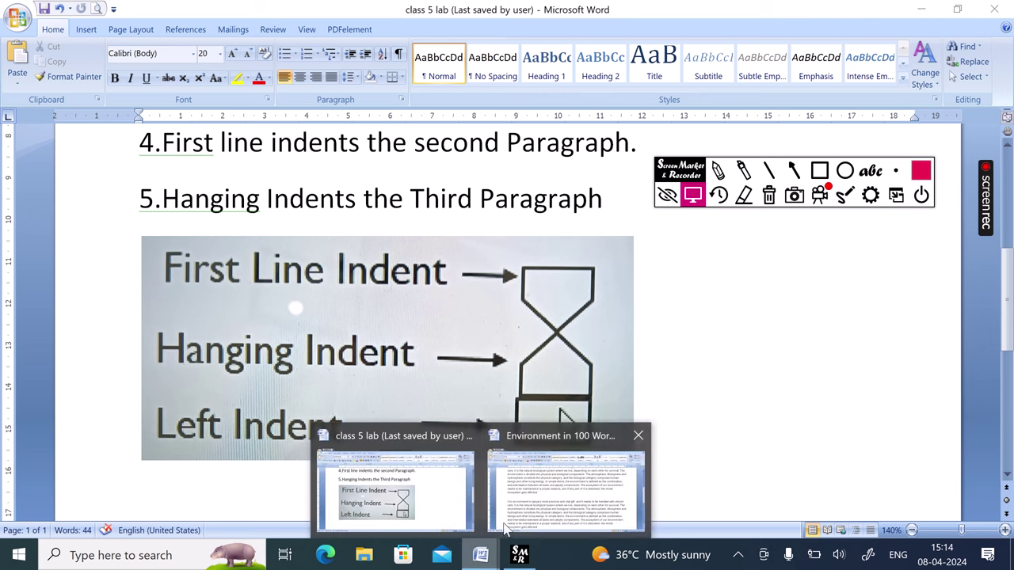
{"action": "left_click", "coordinate": [536, 494]}
{"action": "scroll", "coordinate": [349, 305], "scroll_direction": "up", "scroll_amount": 3}
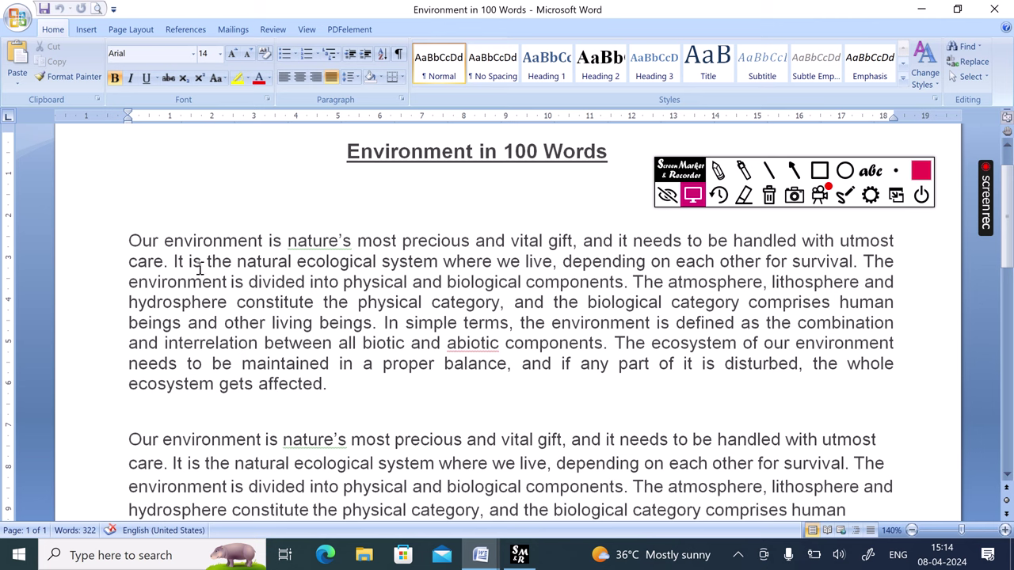
- Scroll through the essay and zoom out to 110%
{"action": "scroll", "coordinate": [175, 330], "scroll_direction": "down", "scroll_amount": 3}
{"action": "scroll", "coordinate": [174, 330], "scroll_direction": "down", "scroll_amount": 2}
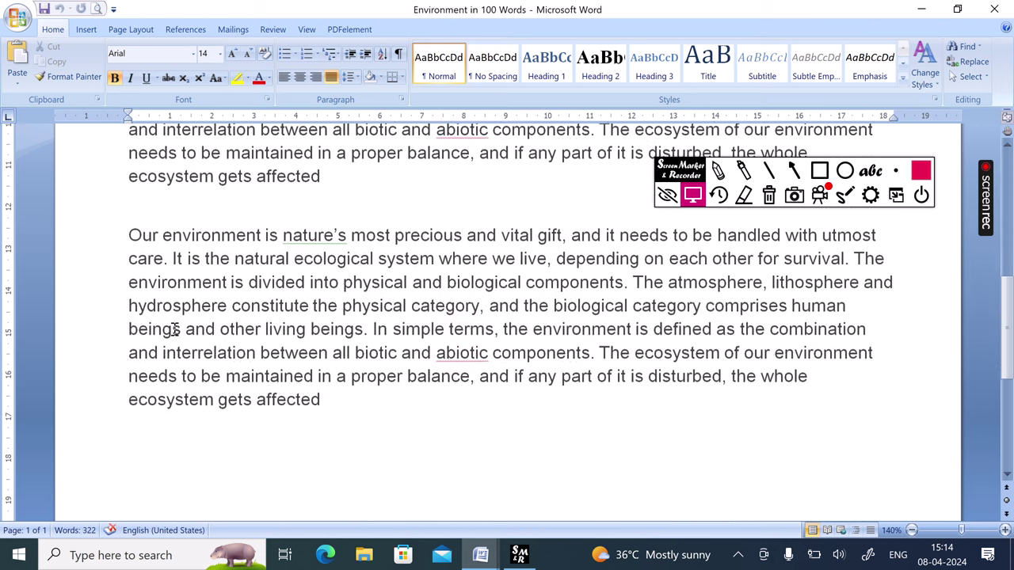
{"action": "scroll", "coordinate": [175, 330], "scroll_direction": "down", "scroll_amount": 1}
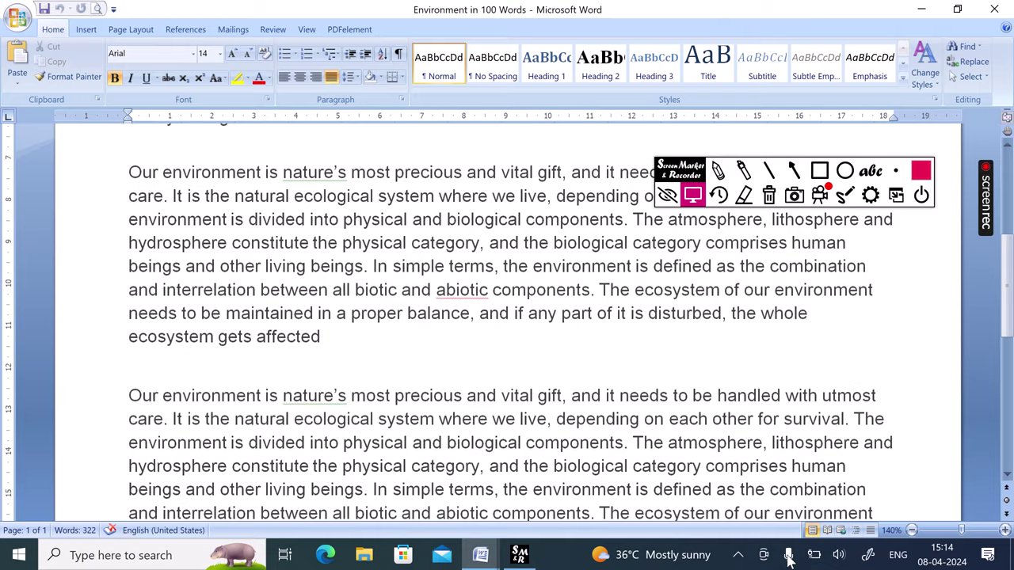
{"action": "left_click", "coordinate": [916, 531]}
{"action": "left_click", "coordinate": [914, 531]}
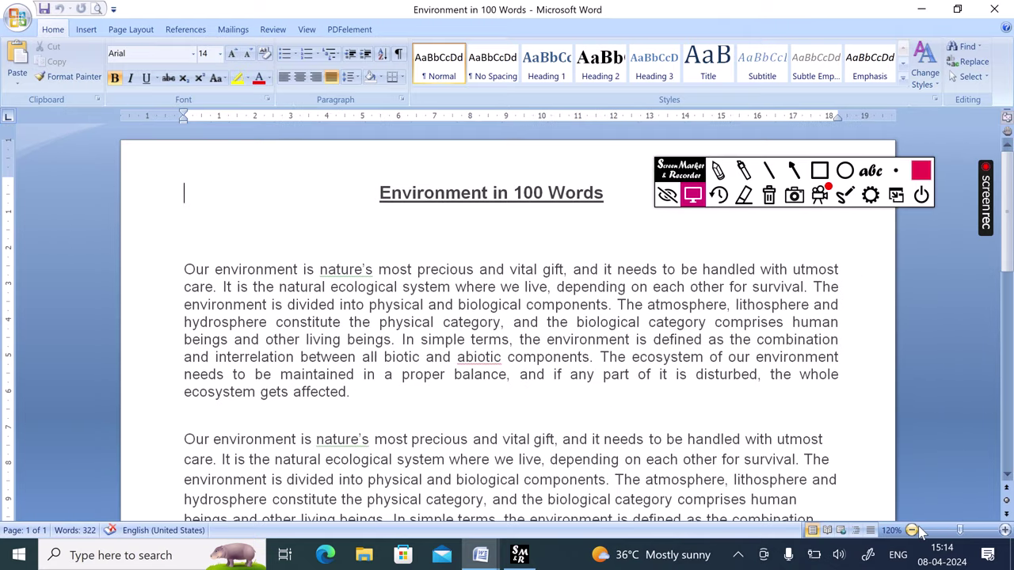
{"action": "left_click", "coordinate": [914, 531]}
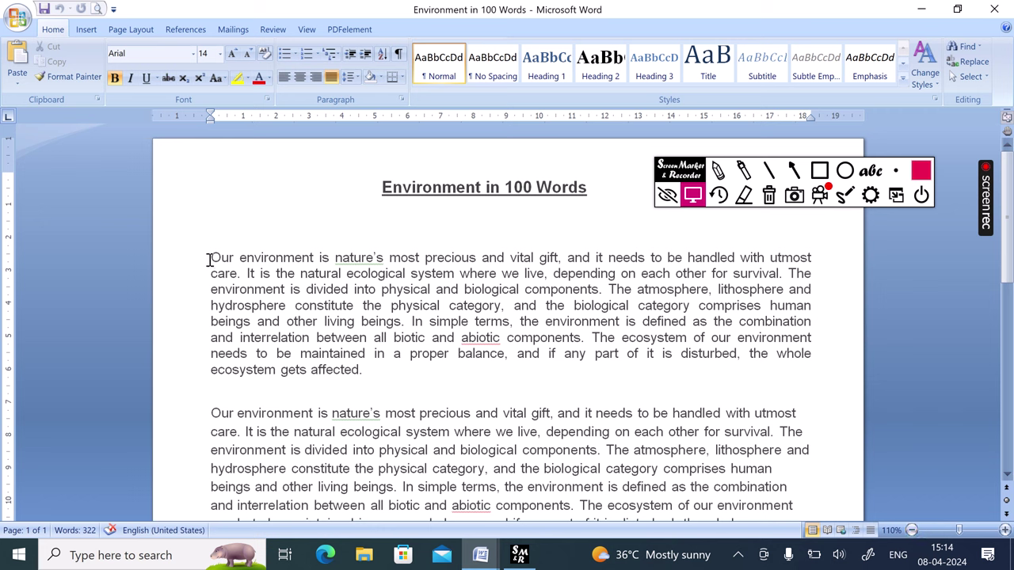
{"action": "left_click_drag", "start_coordinate": [211, 251], "coordinate": [379, 380]}
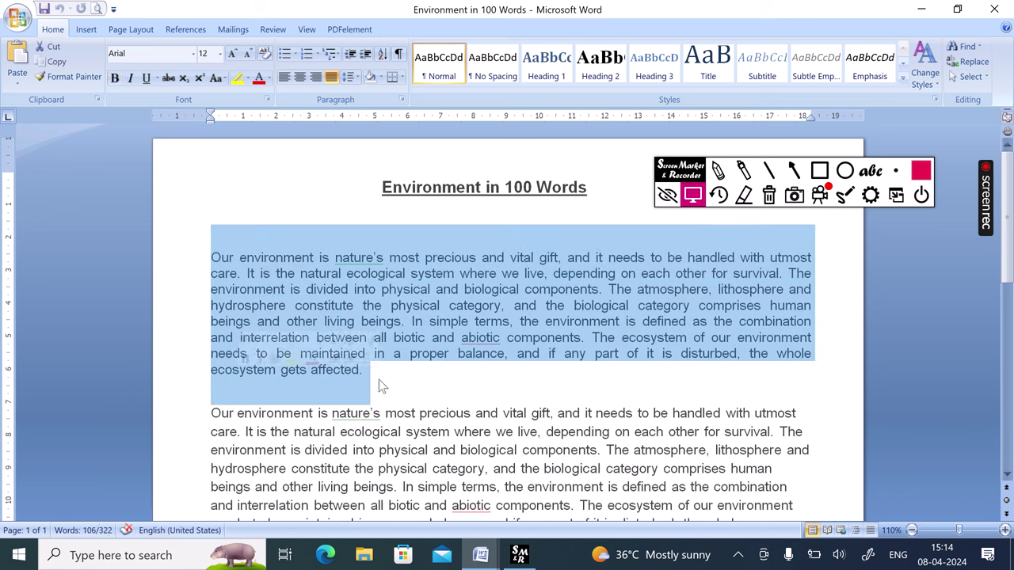
{"action": "left_click", "coordinate": [355, 75]}
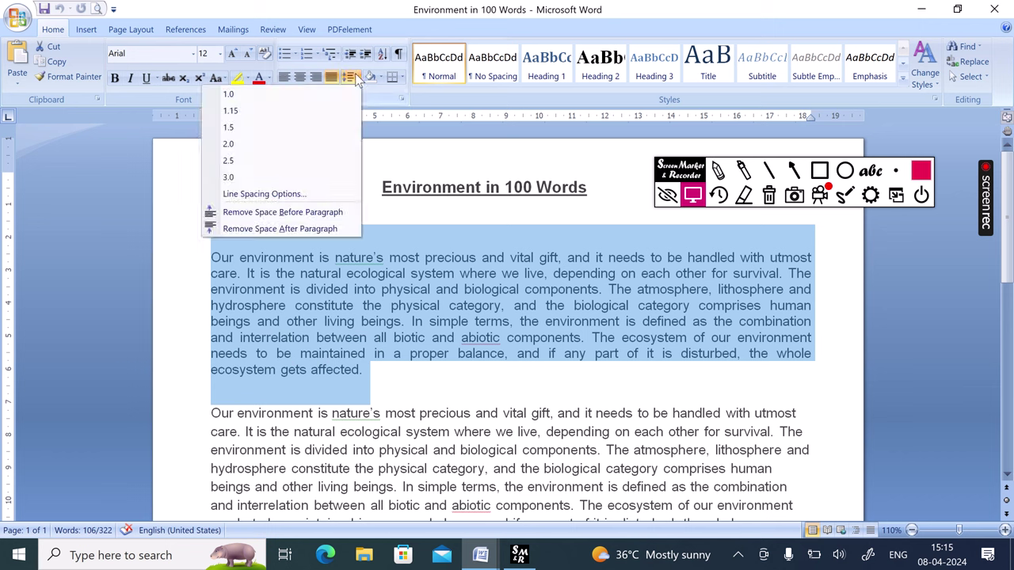
{"action": "left_click", "coordinate": [268, 145]}
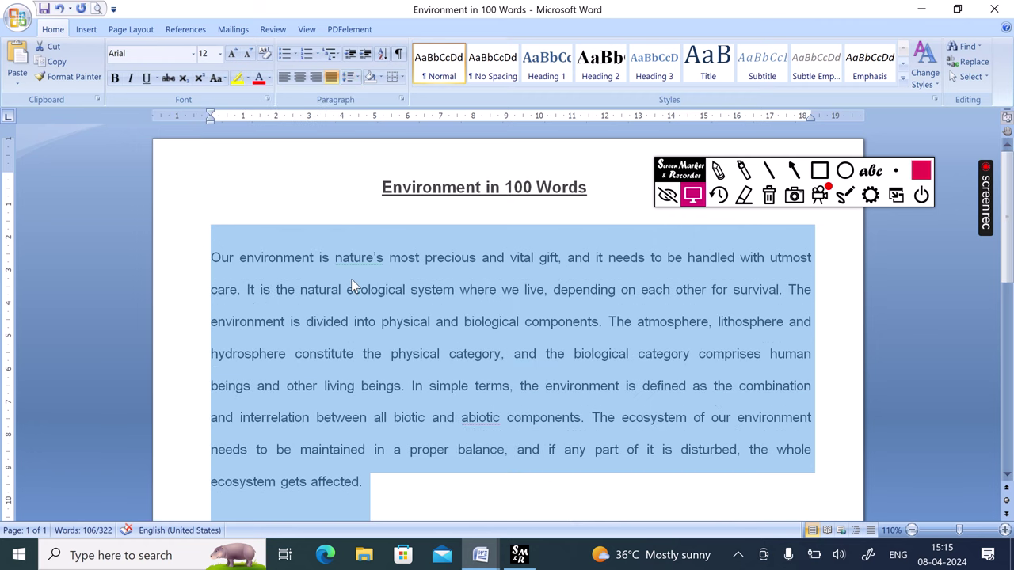
{"action": "scroll", "coordinate": [351, 279], "scroll_direction": "down", "scroll_amount": 3}
{"action": "scroll", "coordinate": [345, 325], "scroll_direction": "up", "scroll_amount": 3}
{"action": "key", "text": "ctrl+1"}
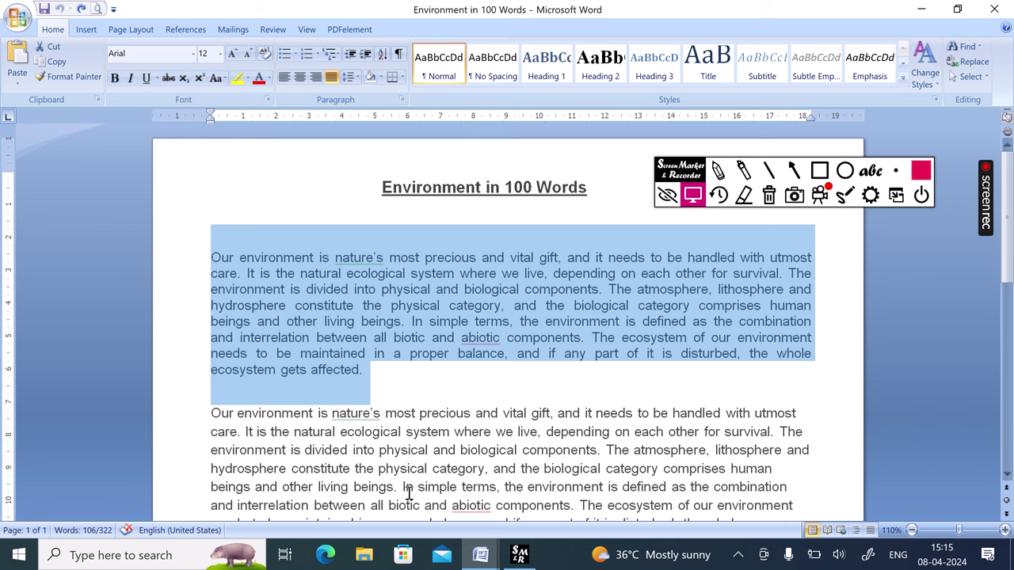
{"action": "left_click", "coordinate": [485, 561]}
{"action": "left_click", "coordinate": [432, 507]}
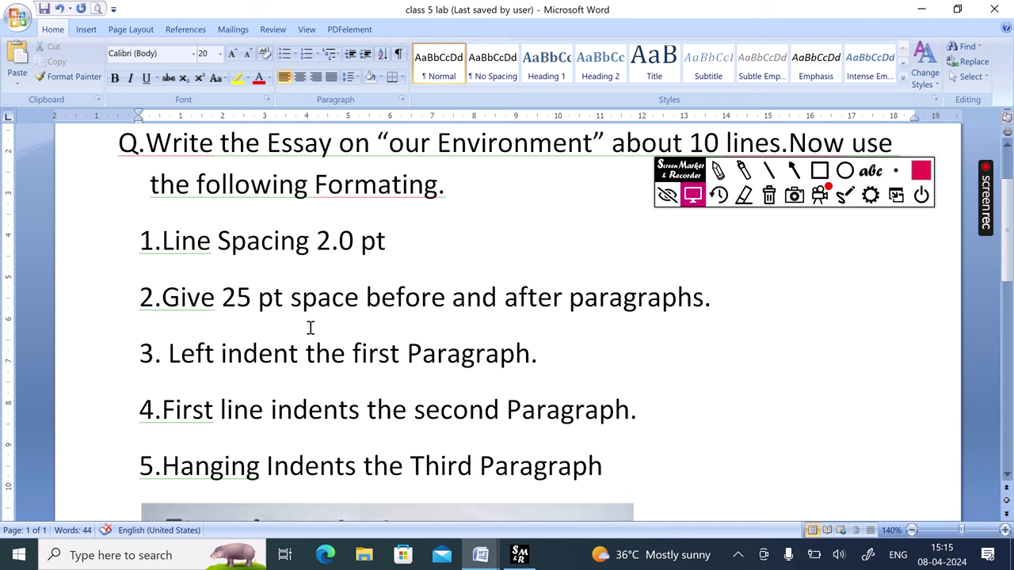
{"action": "mouse_move", "coordinate": [483, 565]}
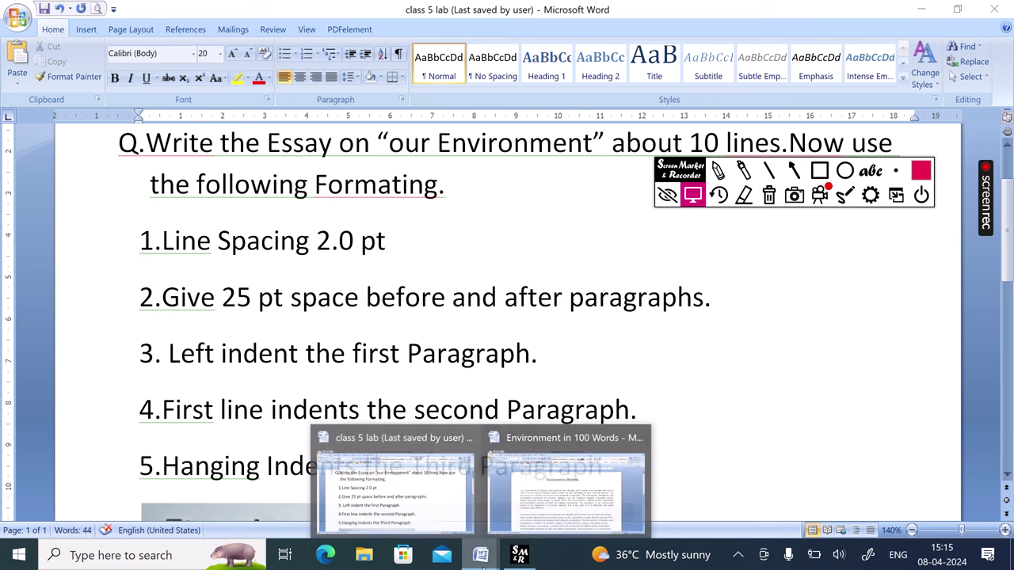
{"action": "left_click", "coordinate": [529, 521]}
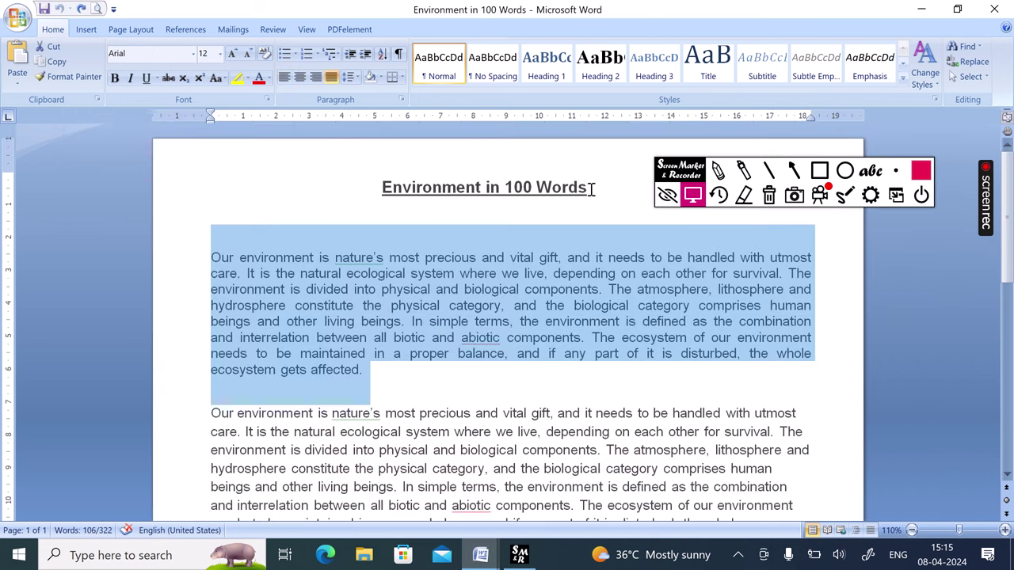
{"action": "left_click", "coordinate": [523, 366]}
{"action": "scroll", "coordinate": [524, 384], "scroll_direction": "down", "scroll_amount": 2}
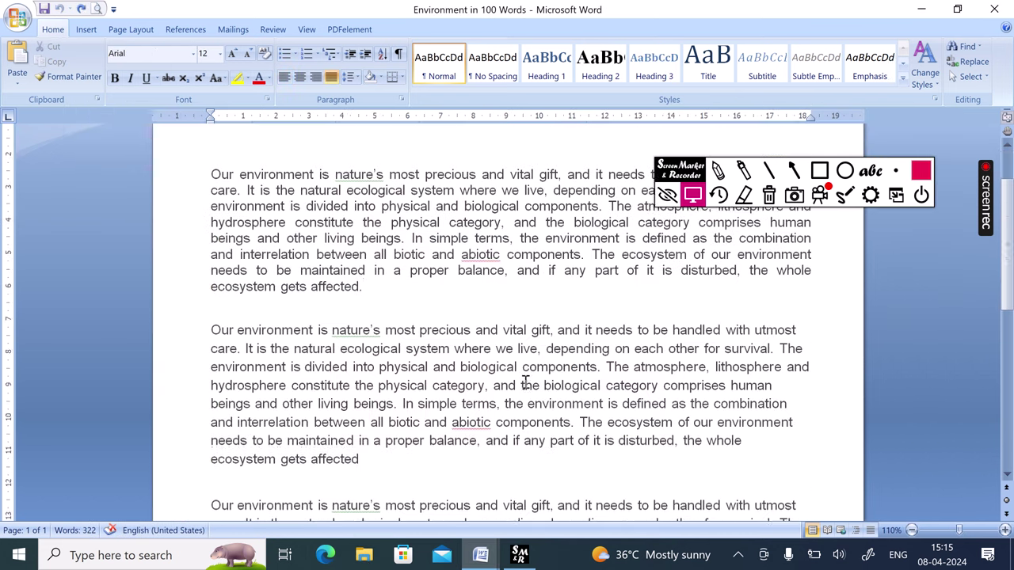
{"action": "scroll", "coordinate": [524, 383], "scroll_direction": "down", "scroll_amount": 3}
{"action": "scroll", "coordinate": [524, 385], "scroll_direction": "down", "scroll_amount": 1}
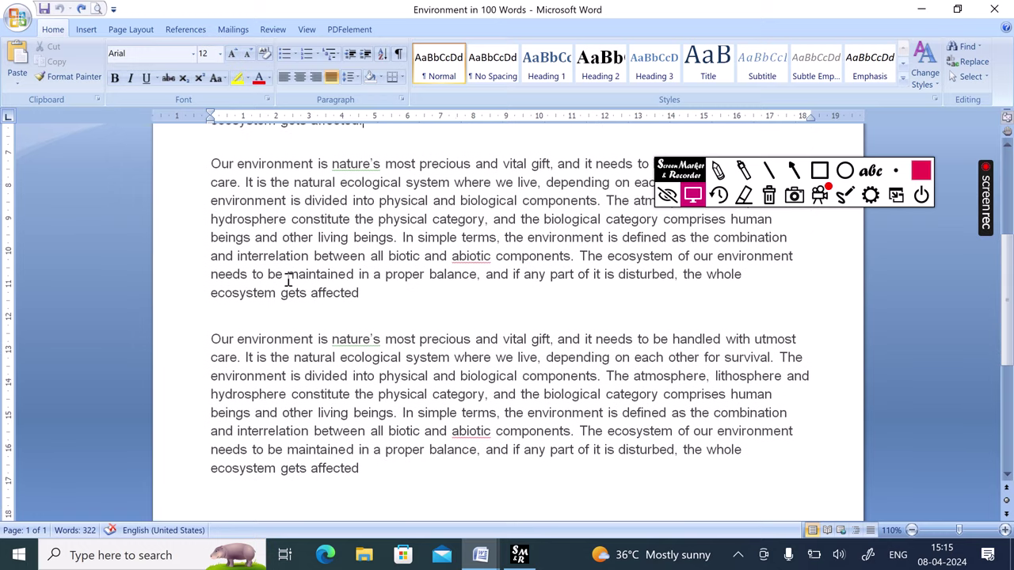
{"action": "scroll", "coordinate": [277, 273], "scroll_direction": "up", "scroll_amount": 2}
{"action": "scroll", "coordinate": [269, 262], "scroll_direction": "up", "scroll_amount": 3}
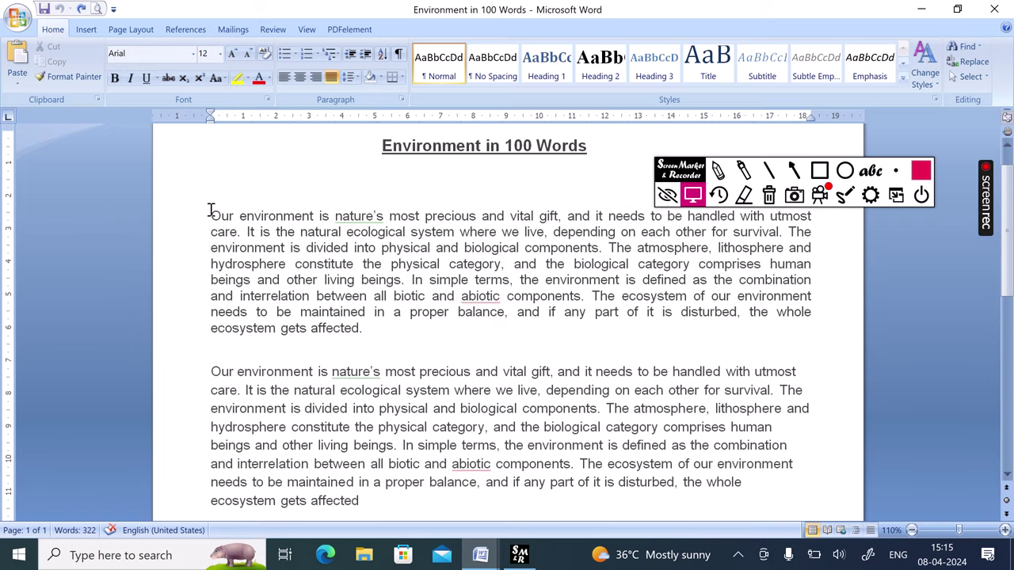
- Select all essay paragraphs and reduce their spacing before and after in the Paragraph dialog
{"action": "mouse_move", "coordinate": [210, 209]}
{"action": "left_mouse_down"}
{"action": "mouse_move", "coordinate": [272, 501]}
{"action": "mouse_move", "coordinate": [420, 331]}
{"action": "left_mouse_up"}
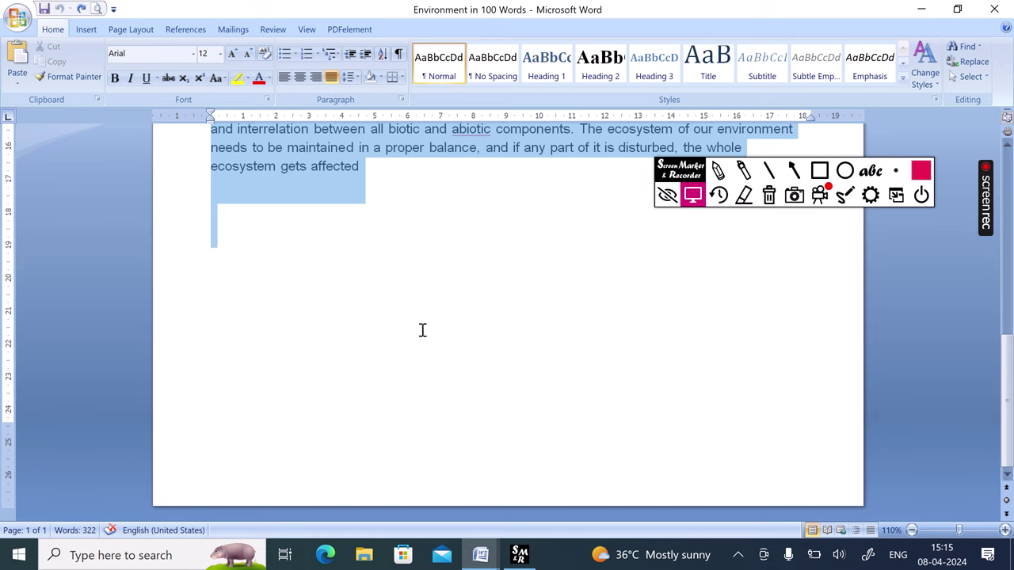
{"action": "scroll", "coordinate": [421, 331], "scroll_direction": "up", "scroll_amount": 3}
{"action": "scroll", "coordinate": [422, 328], "scroll_direction": "up", "scroll_amount": 3}
{"action": "scroll", "coordinate": [422, 329], "scroll_direction": "up", "scroll_amount": 2}
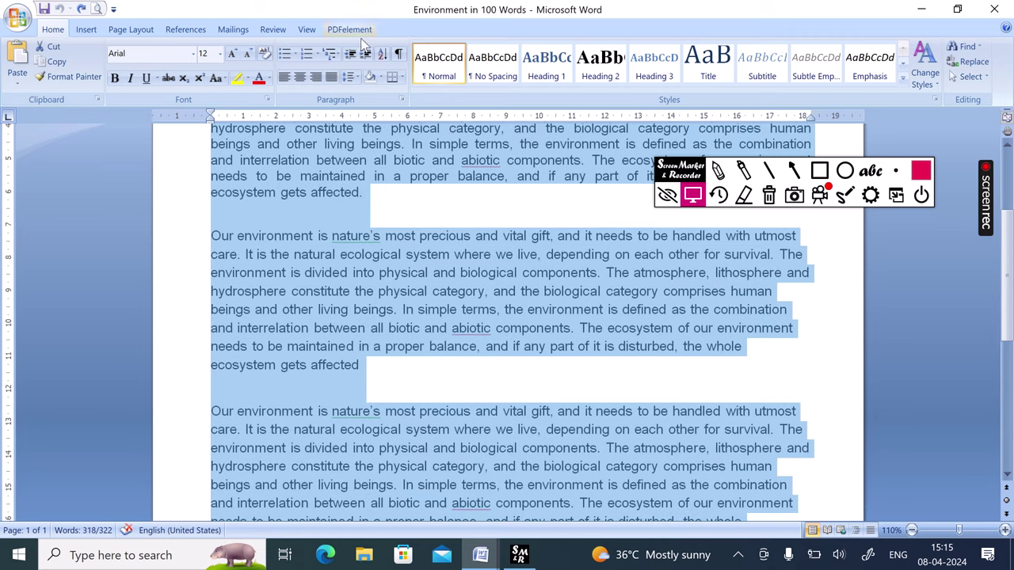
{"action": "left_click", "coordinate": [353, 77]}
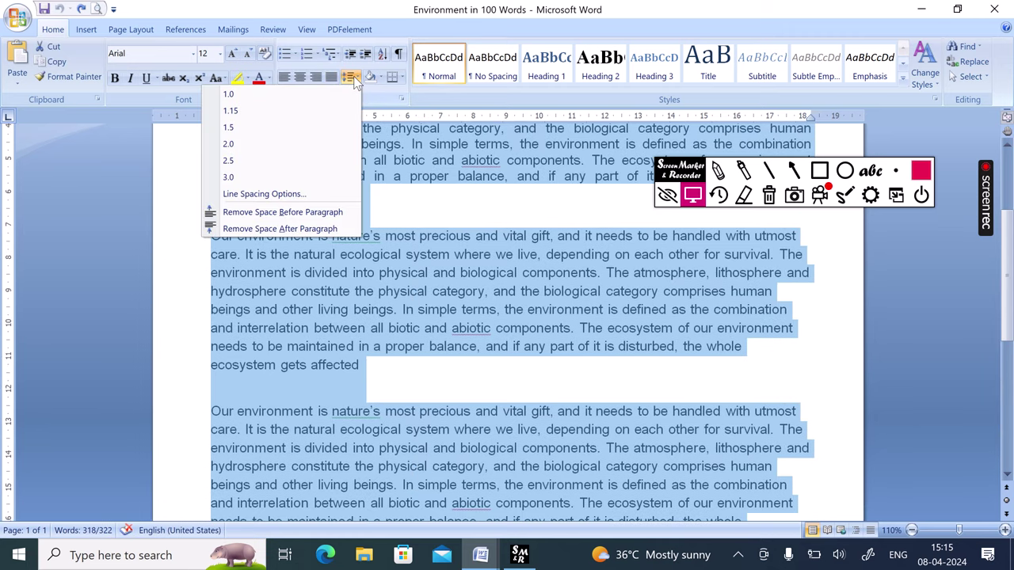
{"action": "left_click", "coordinate": [273, 195]}
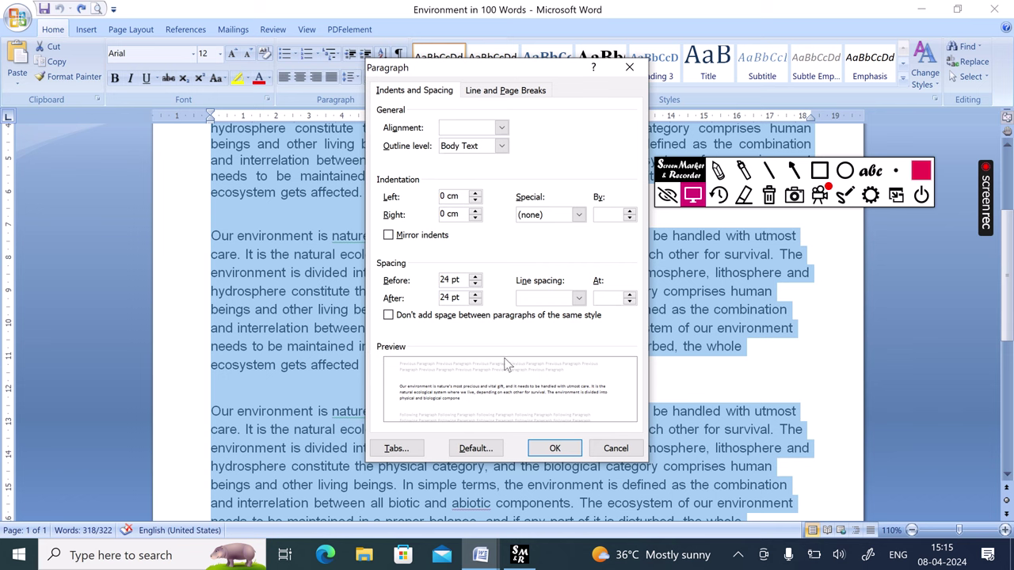
{"action": "left_click", "coordinate": [475, 301]}
{"action": "left_click", "coordinate": [475, 301]}
{"action": "left_click", "coordinate": [476, 301]}
{"action": "left_click", "coordinate": [476, 301]}
{"action": "left_click", "coordinate": [475, 301]}
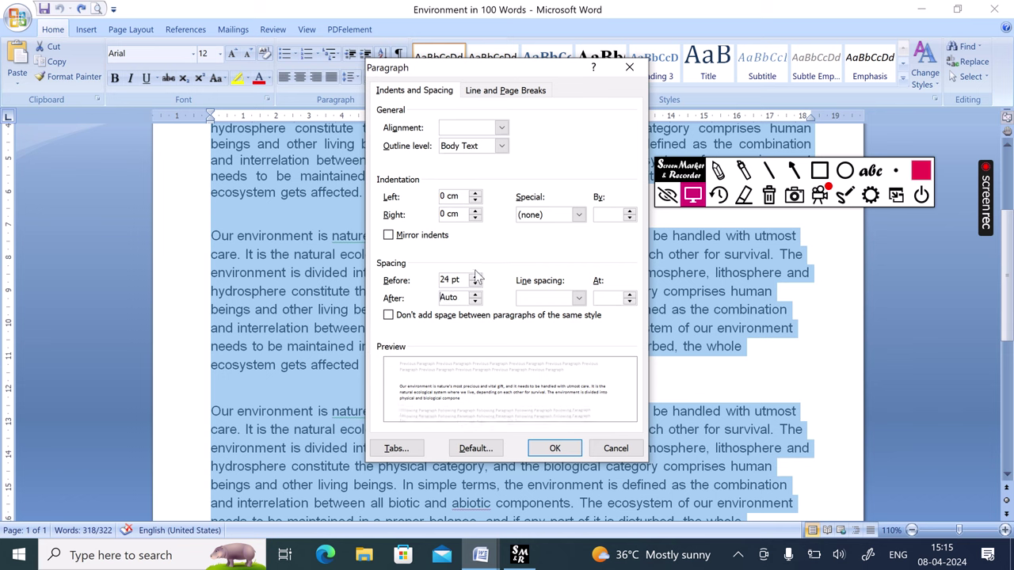
{"action": "left_click", "coordinate": [475, 285]}
{"action": "left_click", "coordinate": [476, 286]}
{"action": "left_click", "coordinate": [476, 285]}
{"action": "left_click", "coordinate": [475, 285]}
{"action": "left_click", "coordinate": [476, 285]}
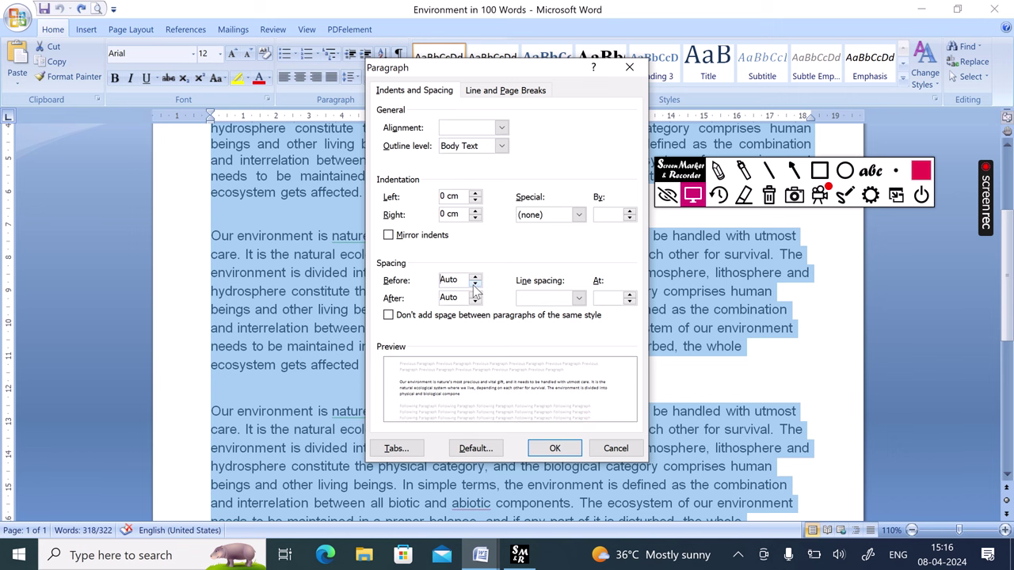
{"action": "left_click", "coordinate": [544, 449]}
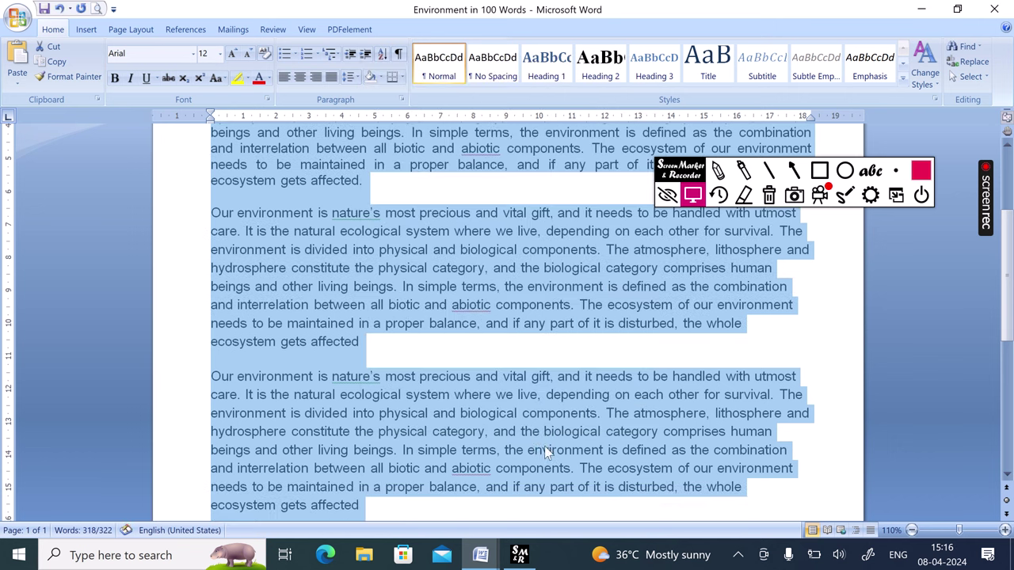
- Set spacing before and after to 0 pt, then deselect and return to the top
{"action": "left_click", "coordinate": [355, 76]}
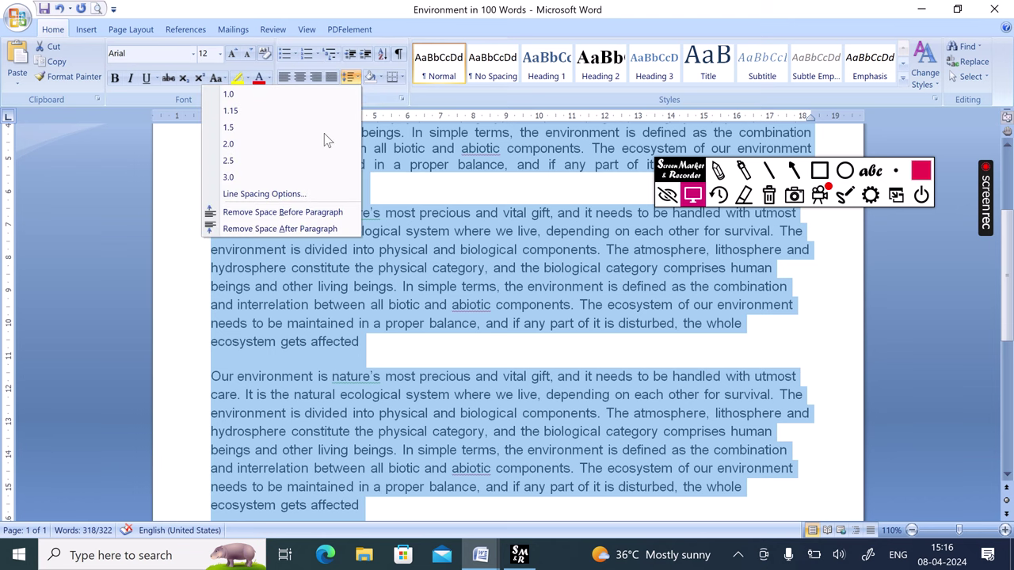
{"action": "left_click", "coordinate": [264, 194]}
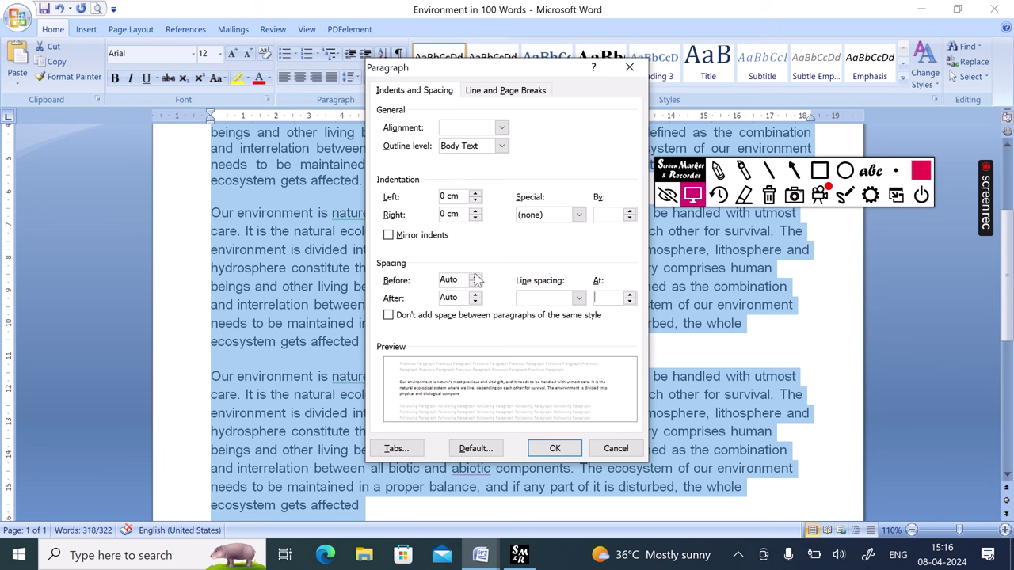
{"action": "left_click", "coordinate": [476, 301]}
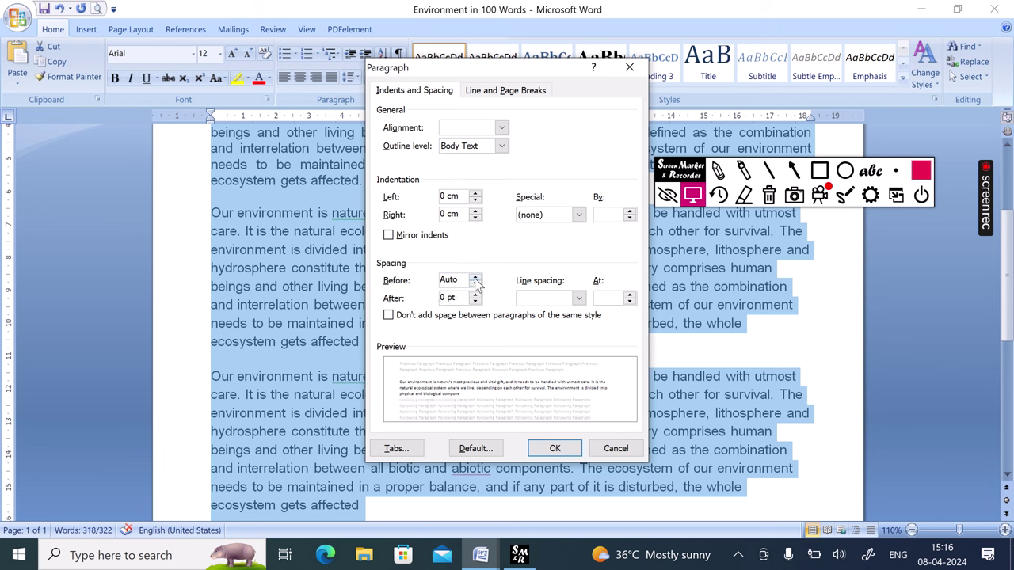
{"action": "left_click", "coordinate": [476, 284]}
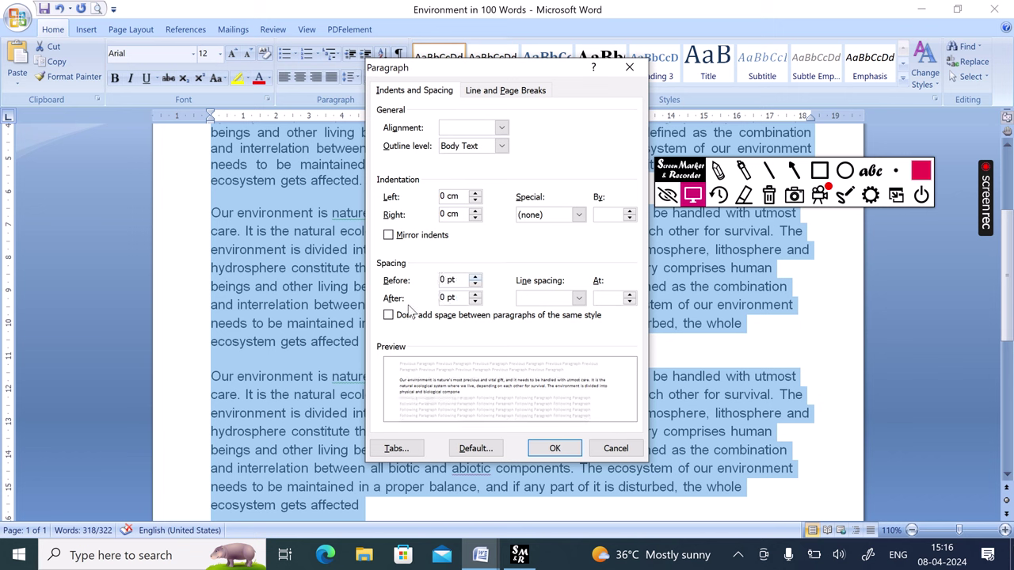
{"action": "left_click", "coordinate": [554, 449]}
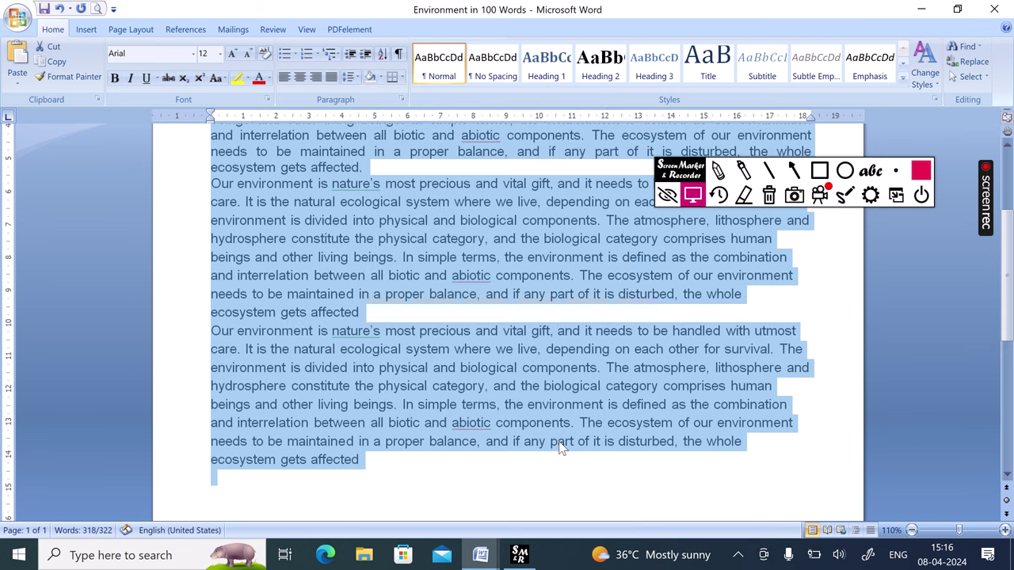
{"action": "left_click", "coordinate": [556, 485]}
{"action": "scroll", "coordinate": [556, 485], "scroll_direction": "up", "scroll_amount": 3}
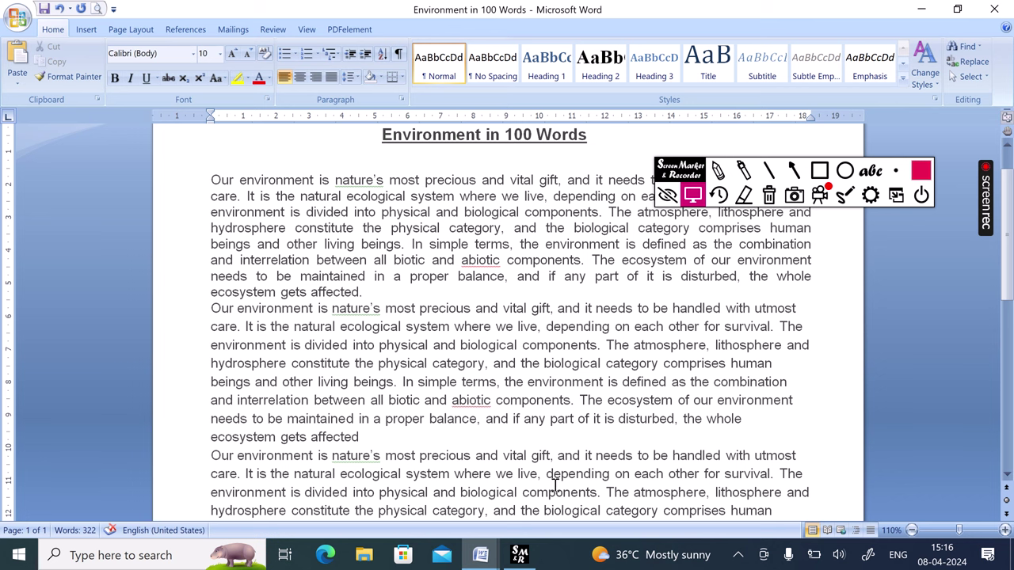
- Give the selected essay paragraphs 25 pt spacing before and 25 pt after
{"action": "mouse_move", "coordinate": [210, 179]}
{"action": "left_mouse_down"}
{"action": "mouse_move", "coordinate": [244, 400]}
{"action": "mouse_move", "coordinate": [532, 489]}
{"action": "left_mouse_up"}
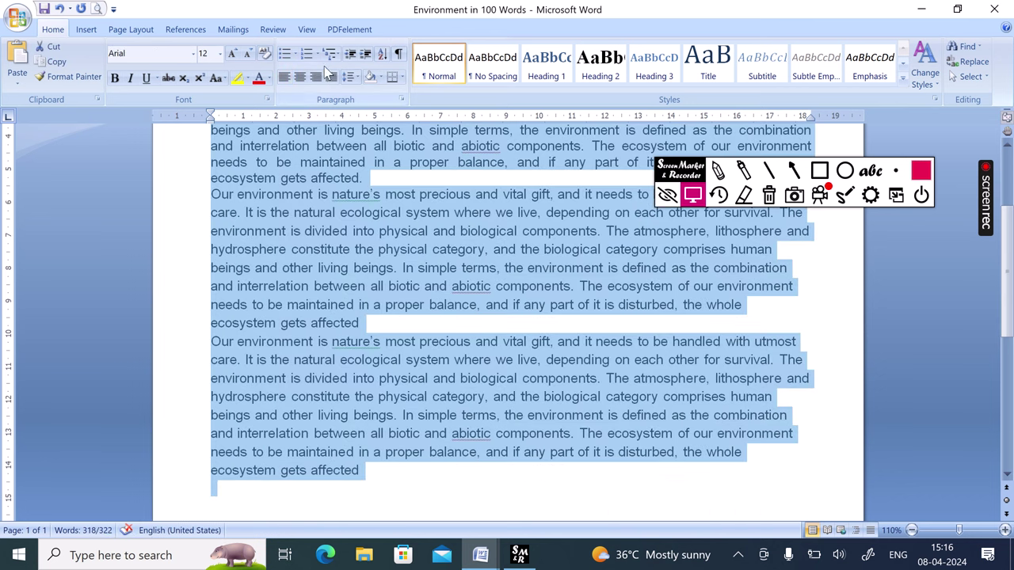
{"action": "left_click", "coordinate": [354, 75]}
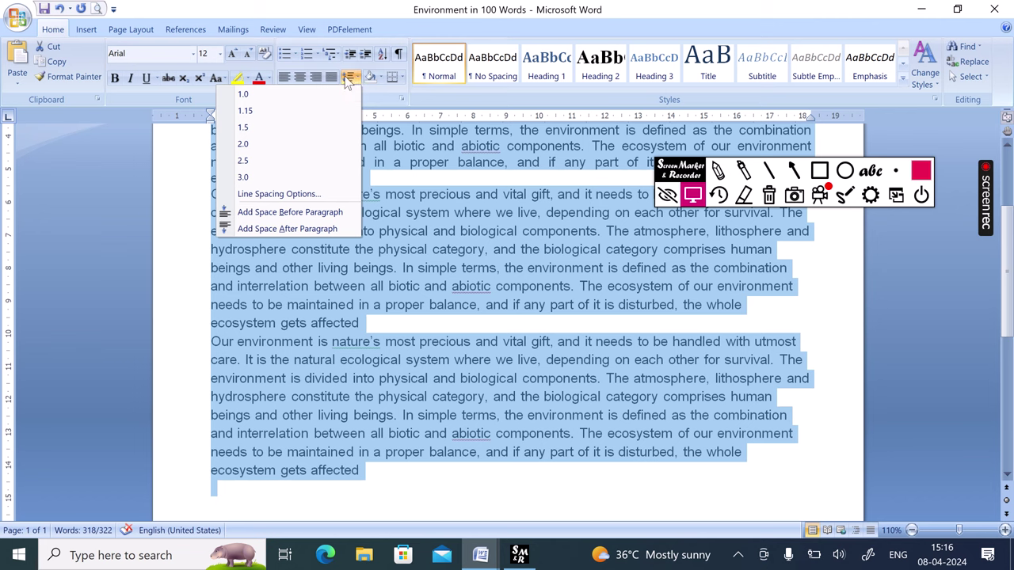
{"action": "left_click", "coordinate": [286, 194]}
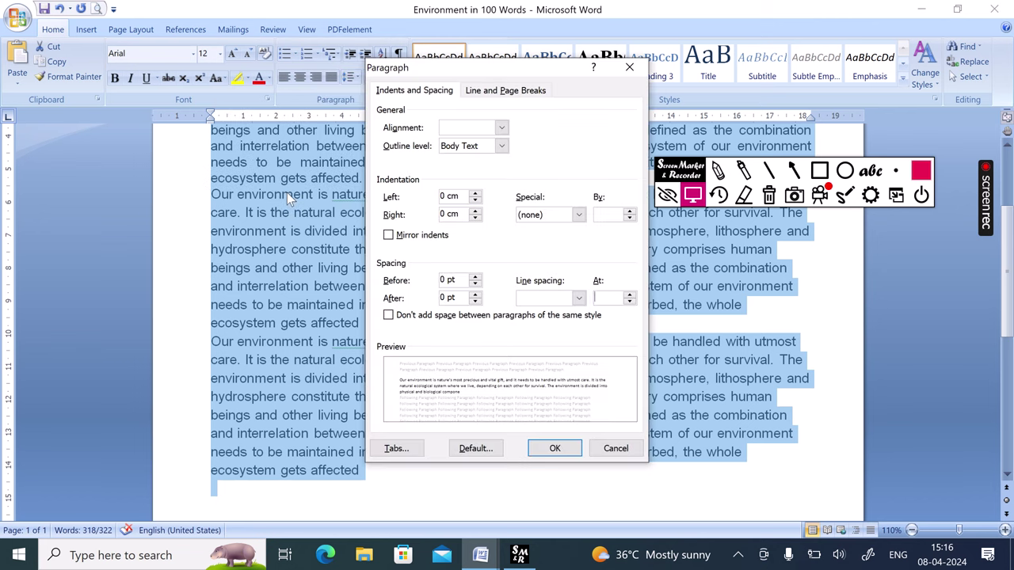
{"action": "left_click", "coordinate": [474, 276]}
{"action": "left_click", "coordinate": [476, 277]}
{"action": "left_click", "coordinate": [476, 276]}
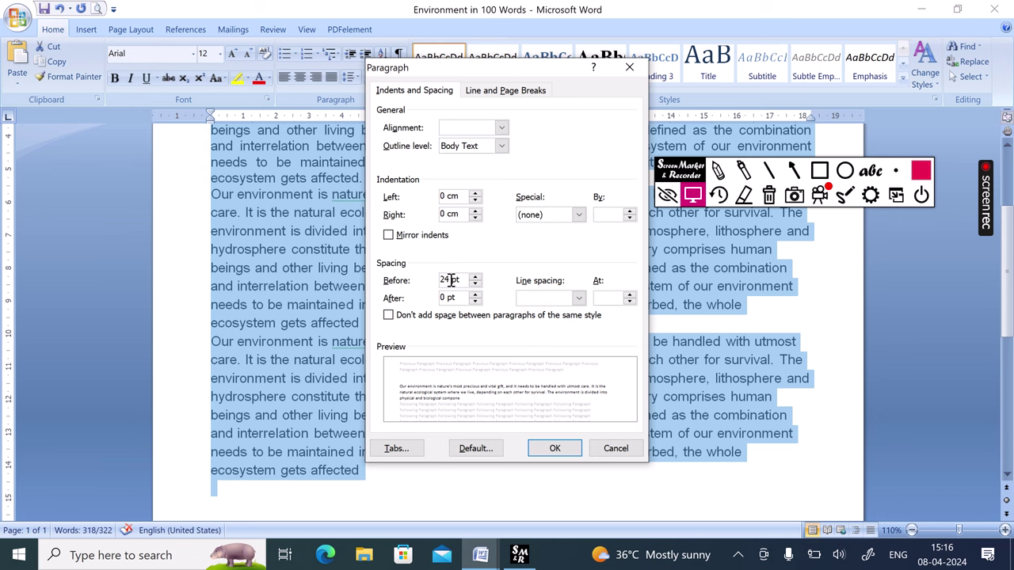
{"action": "left_click", "coordinate": [450, 280]}
{"action": "key", "text": "BackSpace"}
{"action": "type", "text": "5"}
{"action": "left_click", "coordinate": [448, 297]}
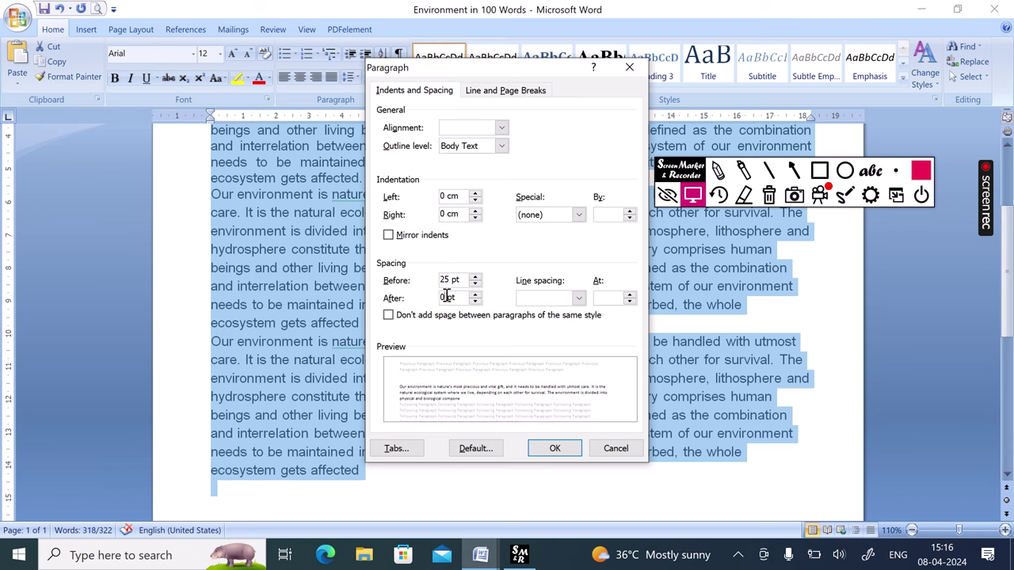
{"action": "key", "text": "BackSpace"}
{"action": "type", "text": "25"}
{"action": "left_click", "coordinate": [541, 446]}
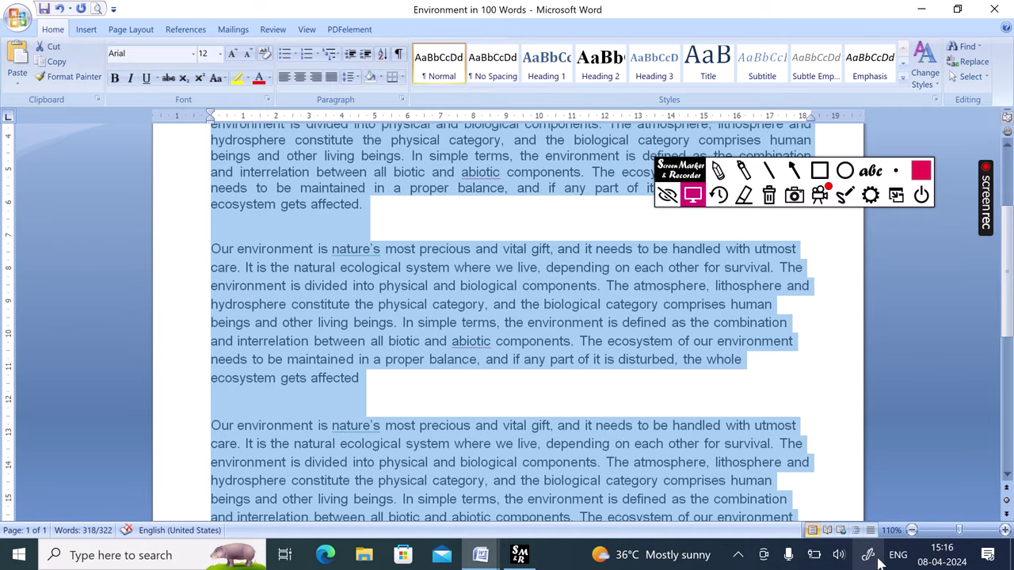
- Zoom out to 60% to review the whole page and deselect the text
{"action": "left_click", "coordinate": [911, 530]}
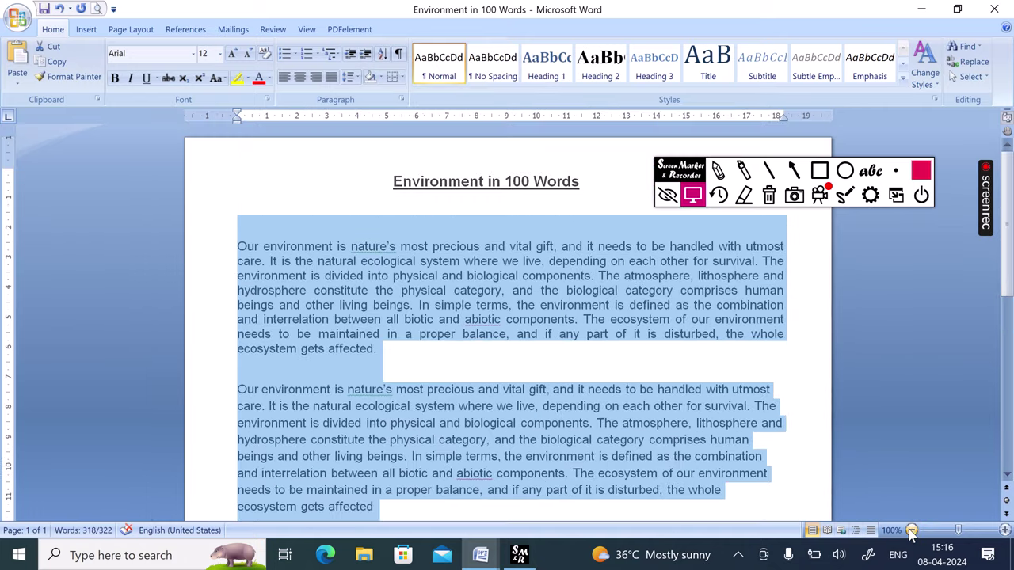
{"action": "left_click", "coordinate": [911, 530]}
{"action": "left_click", "coordinate": [911, 530]}
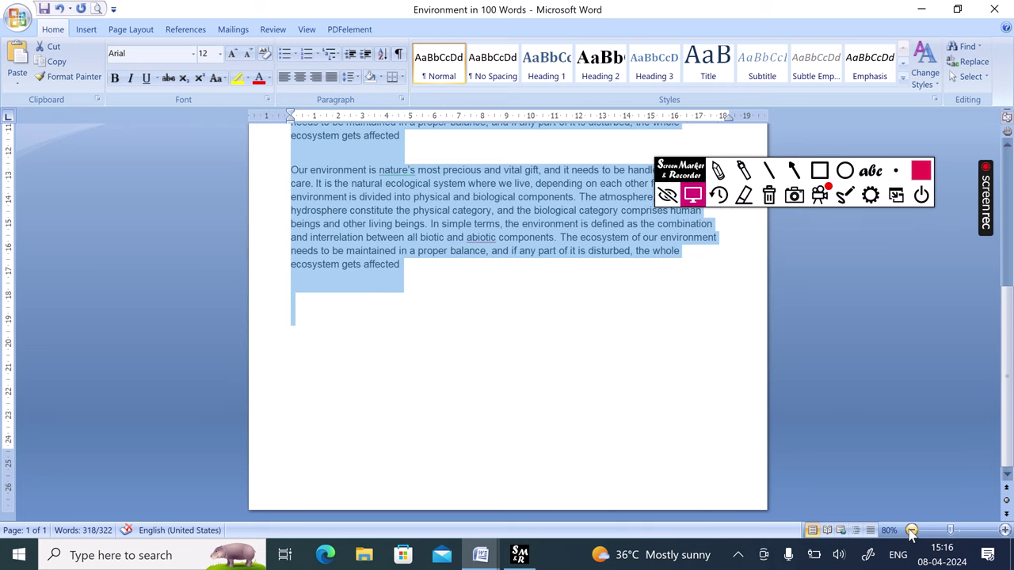
{"action": "left_click", "coordinate": [911, 530]}
{"action": "left_click", "coordinate": [912, 530]}
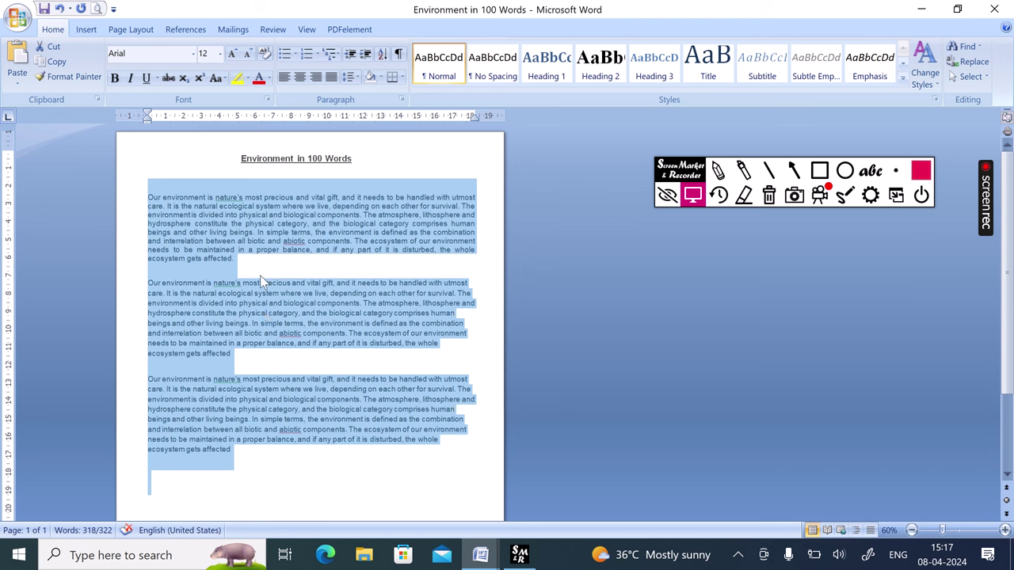
{"action": "left_click", "coordinate": [279, 263]}
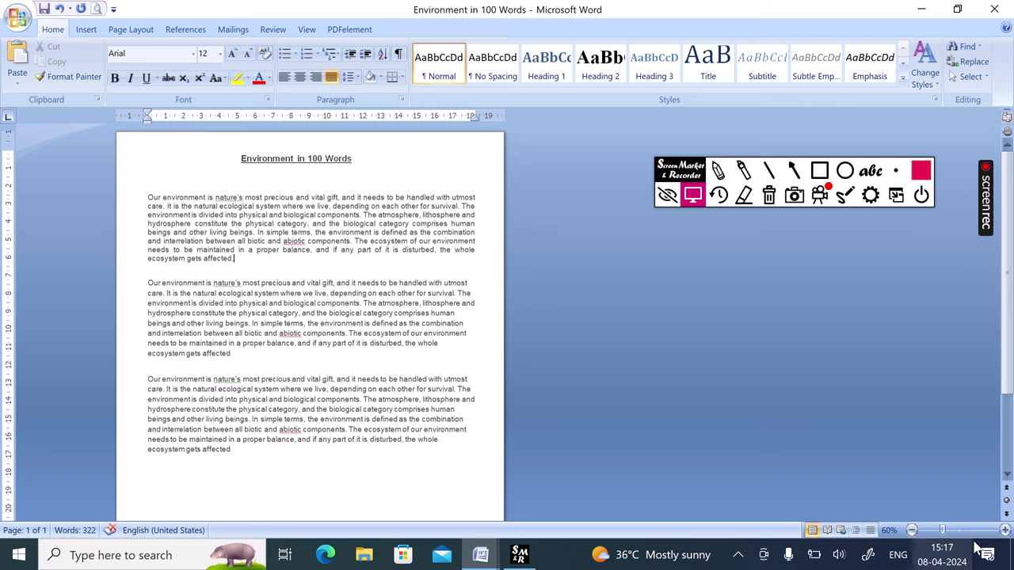
- Zoom back in and open Windows Magnifier with Win+Plus
{"action": "left_click", "coordinate": [1005, 530]}
{"action": "left_click", "coordinate": [1005, 530]}
{"action": "left_click", "coordinate": [1005, 530]}
{"action": "left_click", "coordinate": [1005, 530]}
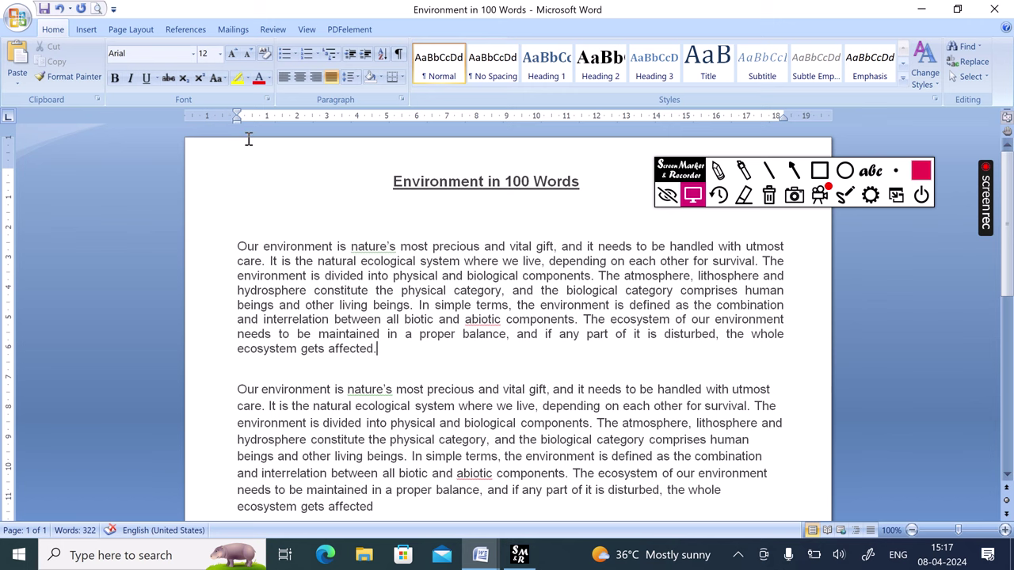
{"action": "key", "text": "super+plus"}
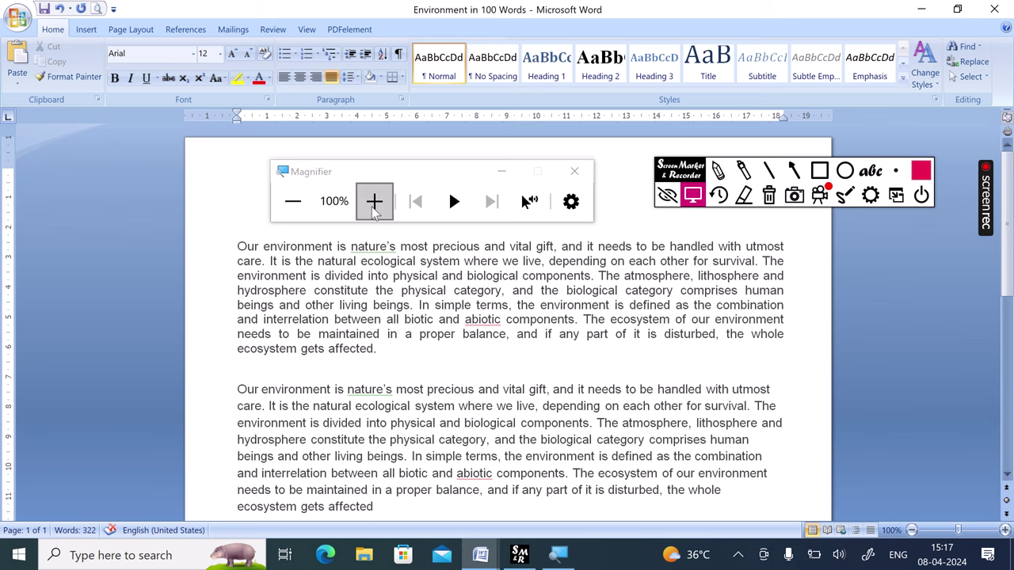
- Magnify the screen to 200%, then minimize the Magnifier toolbar
{"action": "left_click", "coordinate": [374, 206]}
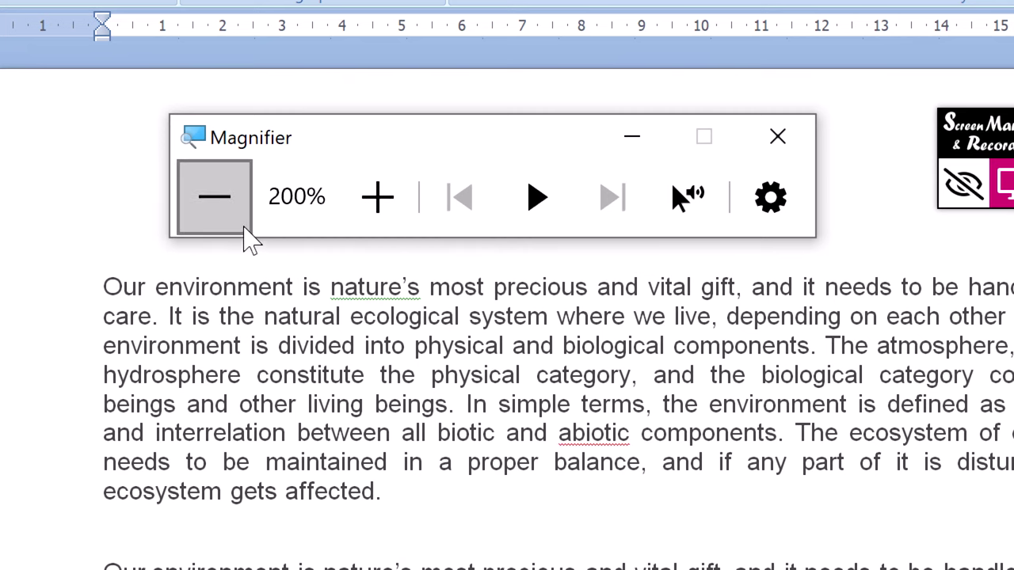
{"action": "left_click", "coordinate": [85, 118]}
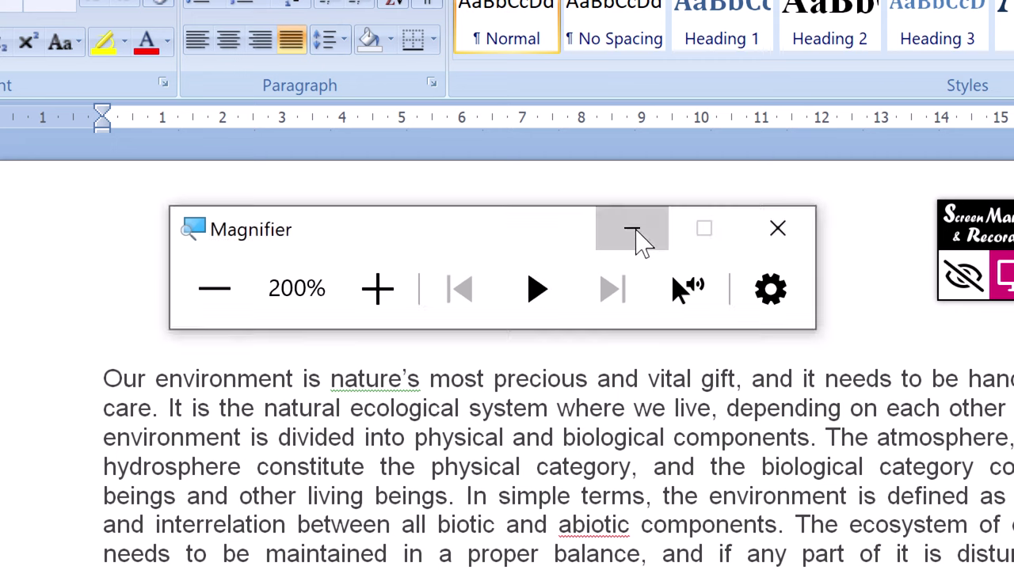
{"action": "left_click", "coordinate": [636, 233]}
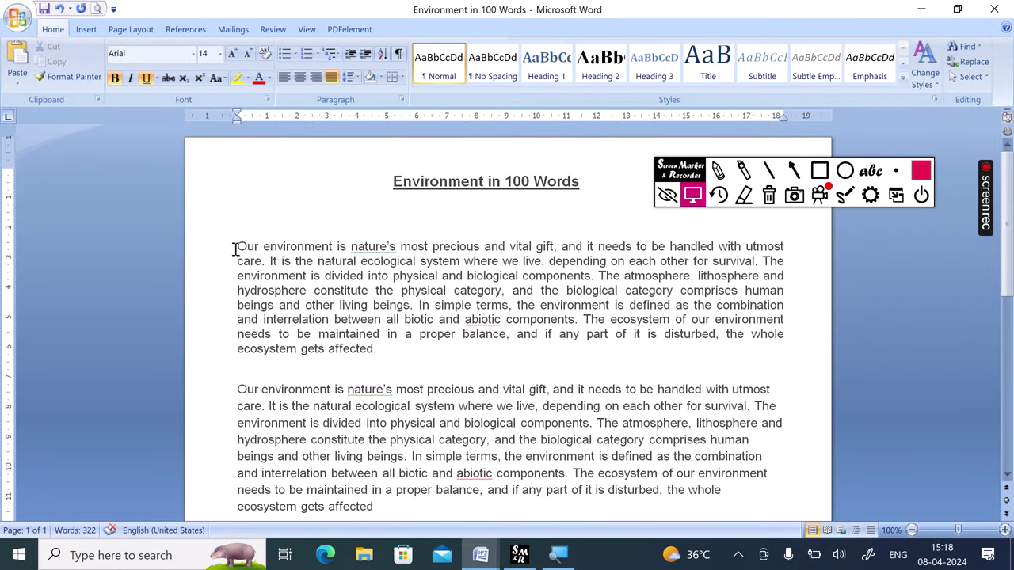
- Select the first paragraph and set its alignment to Left
{"action": "mouse_move", "coordinate": [238, 247]}
{"action": "left_mouse_down"}
{"action": "mouse_move", "coordinate": [240, 297]}
{"action": "mouse_move", "coordinate": [369, 347]}
{"action": "left_mouse_up"}
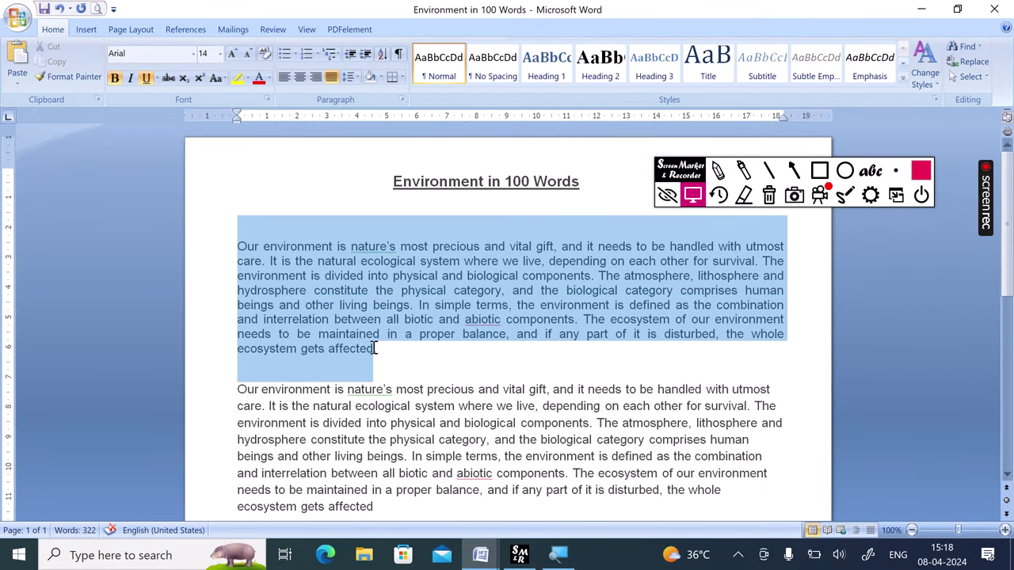
{"action": "double_click", "coordinate": [239, 119]}
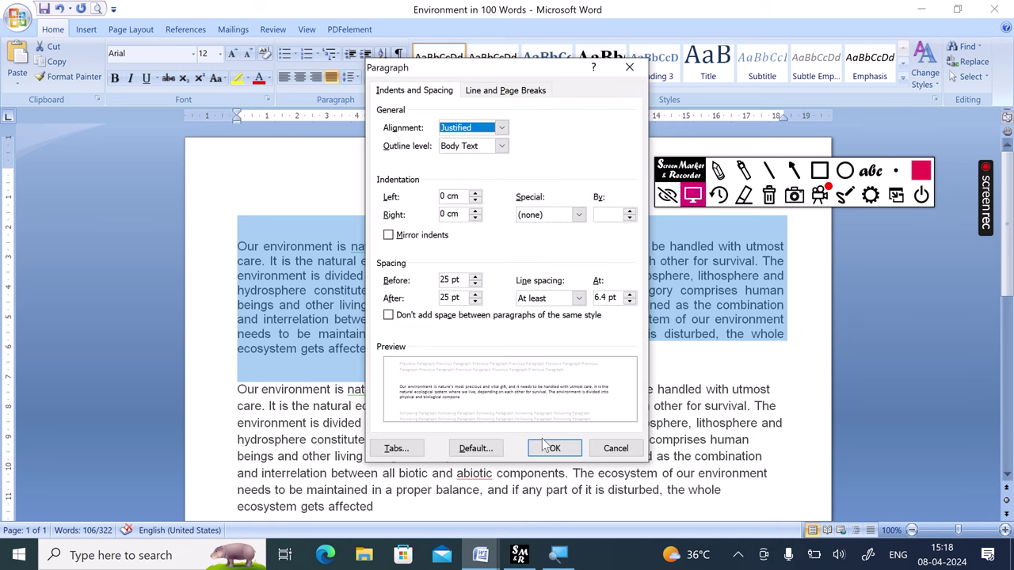
{"action": "left_click", "coordinate": [504, 129]}
{"action": "left_click", "coordinate": [470, 140]}
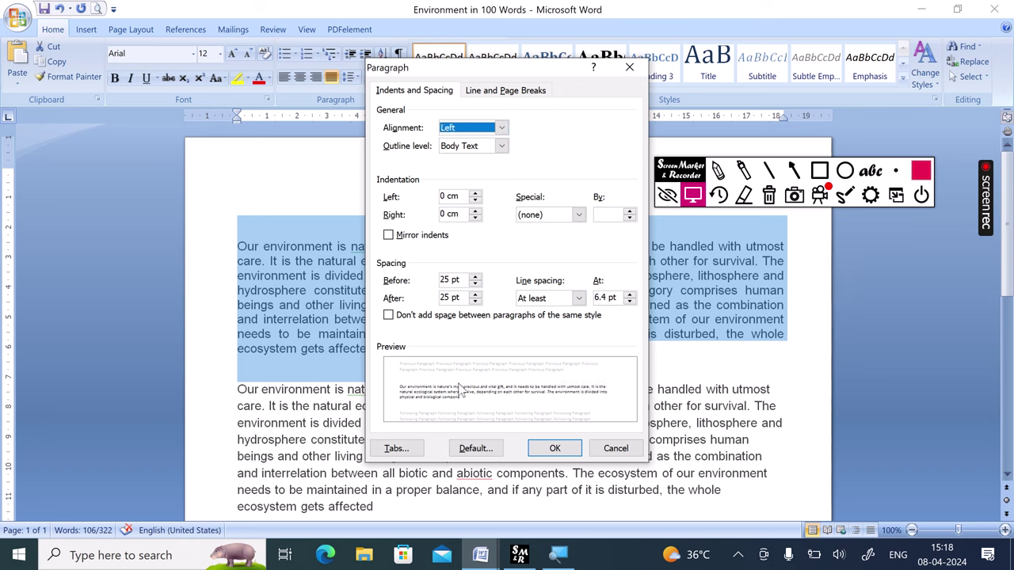
{"action": "left_click", "coordinate": [537, 448]}
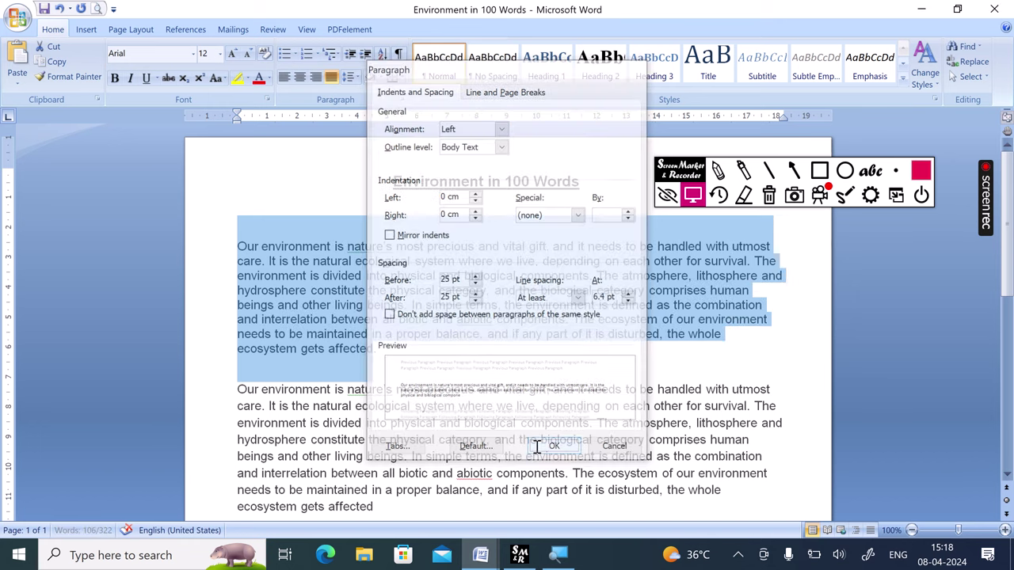
- Set the first paragraph's spacing before and after to Auto
{"action": "double_click", "coordinate": [236, 119]}
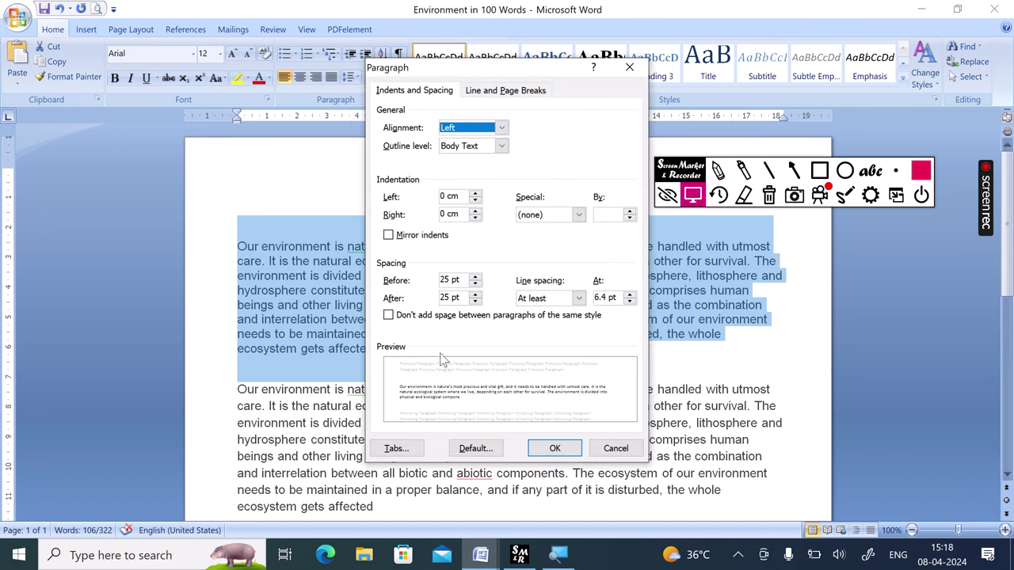
{"action": "left_click", "coordinate": [475, 277]}
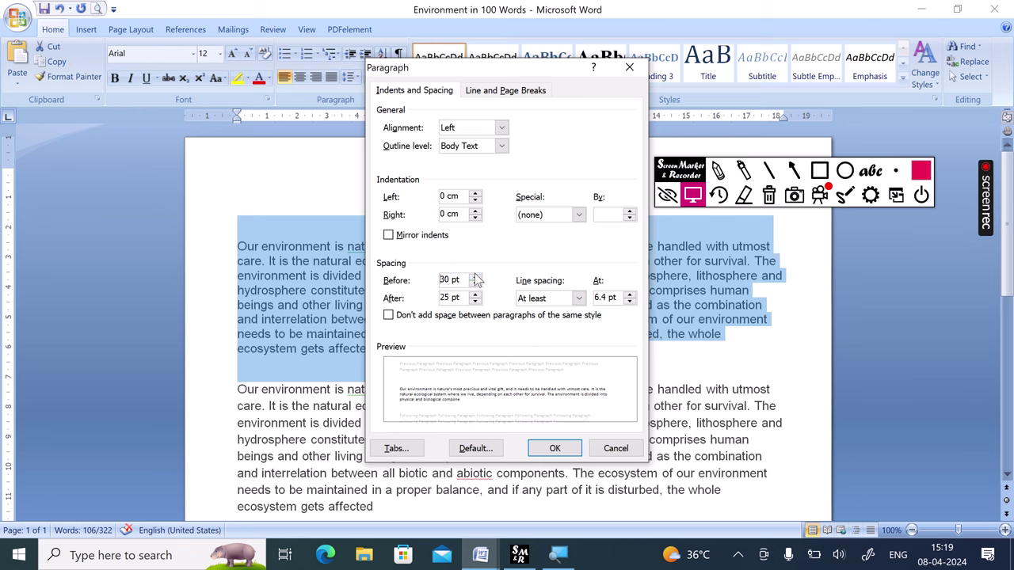
{"action": "left_click", "coordinate": [476, 284]}
{"action": "left_click", "coordinate": [475, 284]}
{"action": "left_click", "coordinate": [475, 301]}
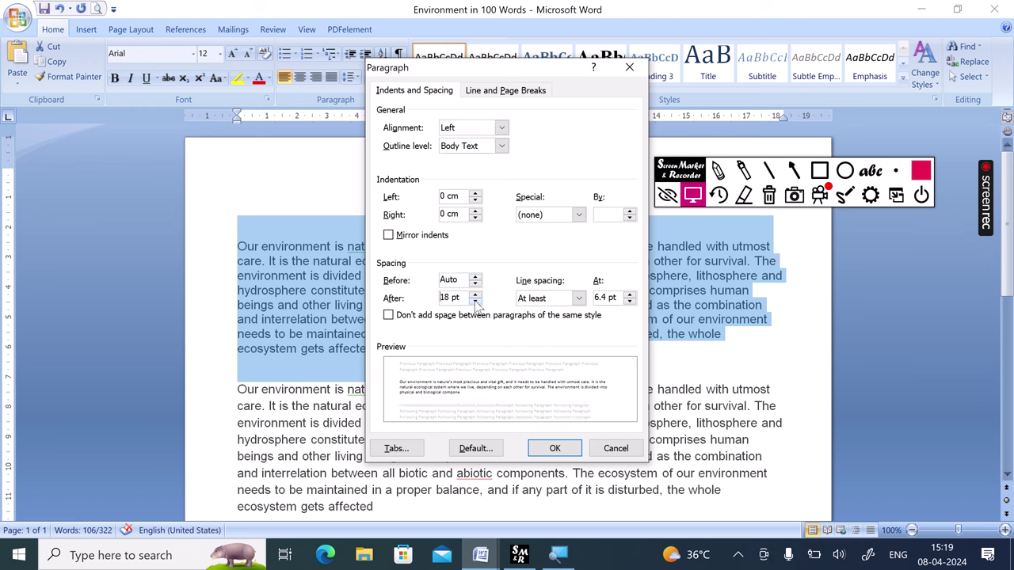
{"action": "left_click", "coordinate": [475, 301]}
{"action": "left_click", "coordinate": [476, 301]}
{"action": "left_click", "coordinate": [476, 301]}
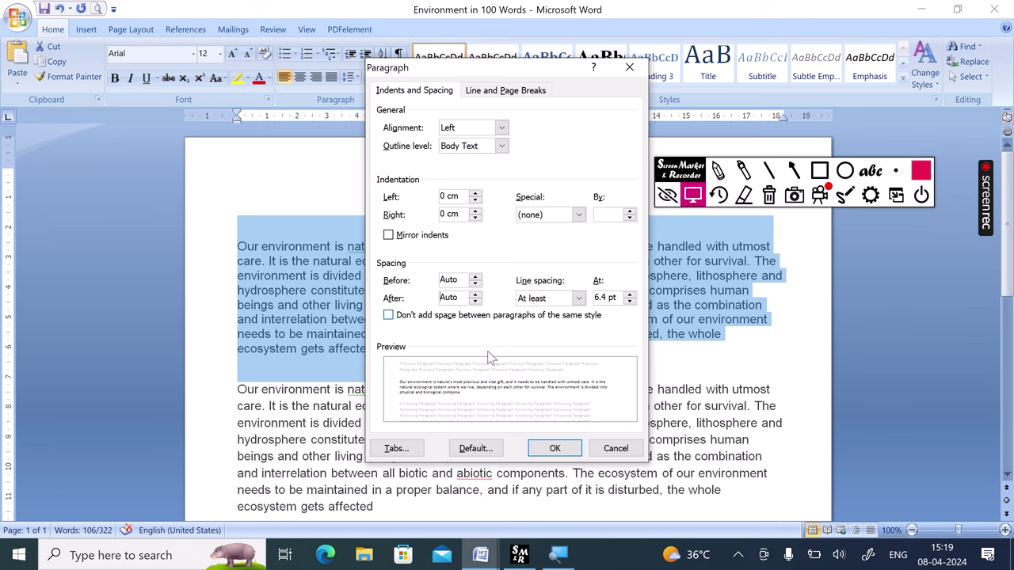
{"action": "left_click", "coordinate": [553, 448]}
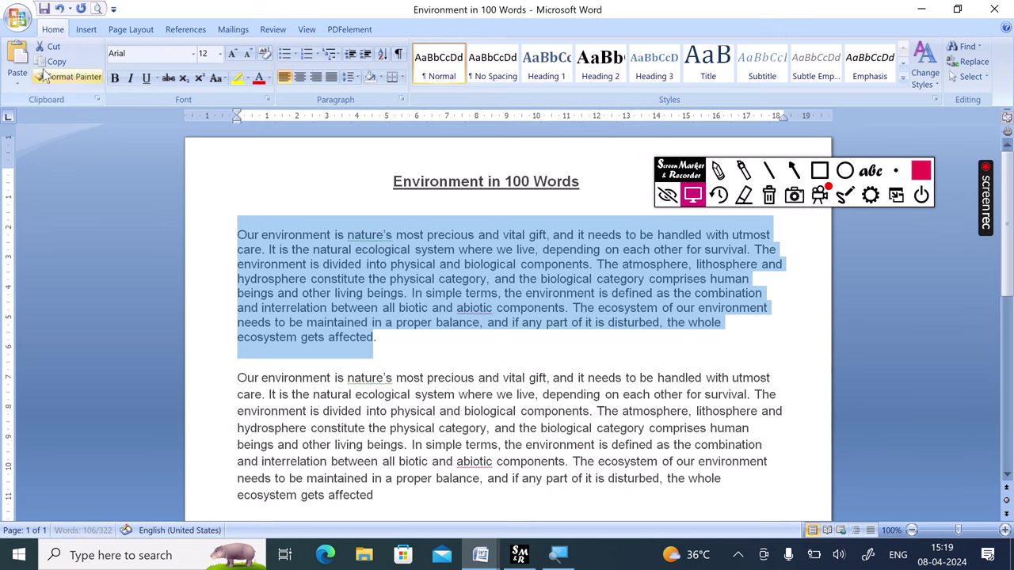
{"action": "left_click", "coordinate": [236, 119]}
- Set the first paragraph's outline level to Level 1
{"action": "double_click", "coordinate": [236, 119]}
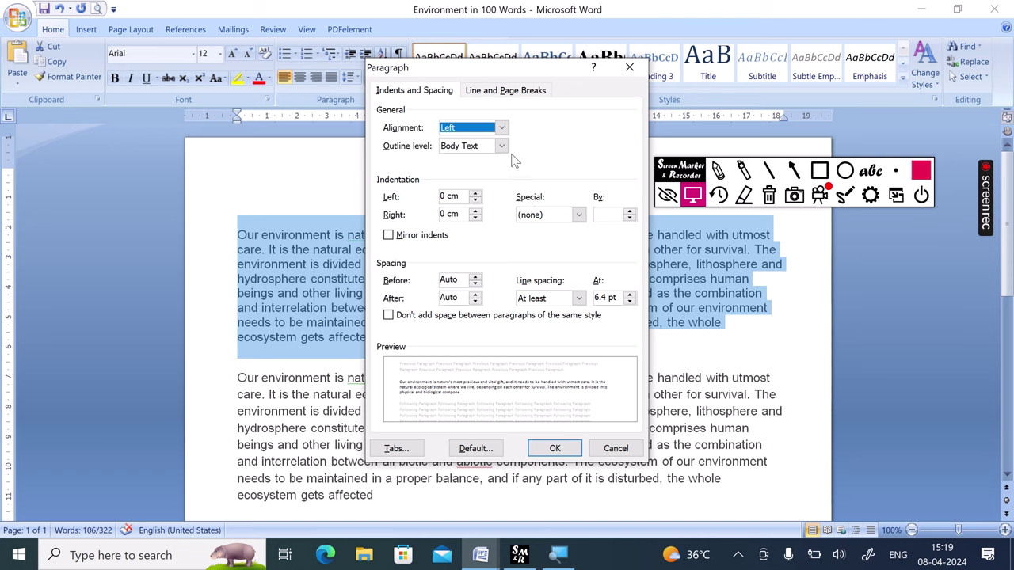
{"action": "left_click", "coordinate": [503, 148]}
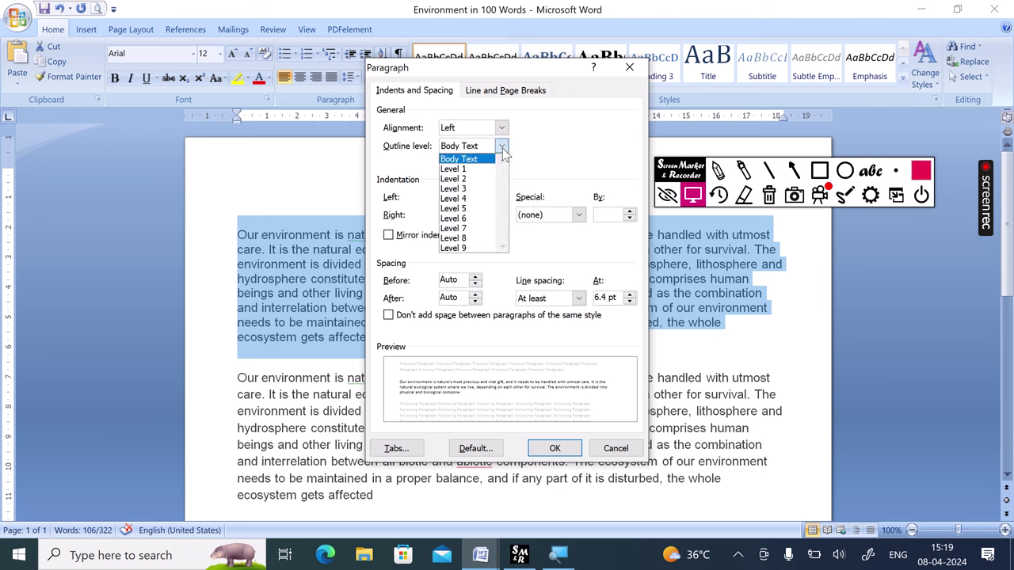
{"action": "left_click", "coordinate": [468, 165]}
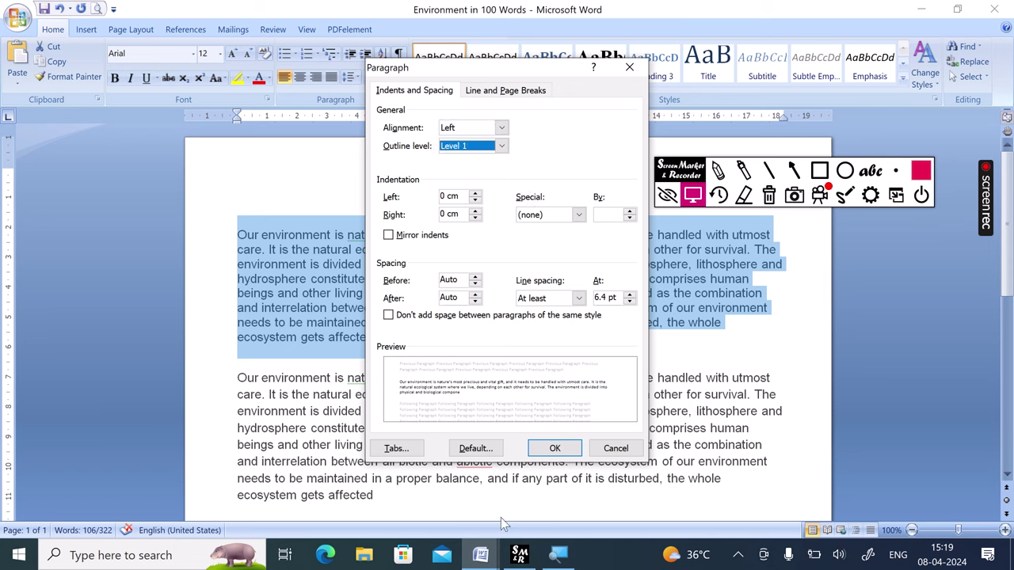
{"action": "left_click", "coordinate": [547, 459]}
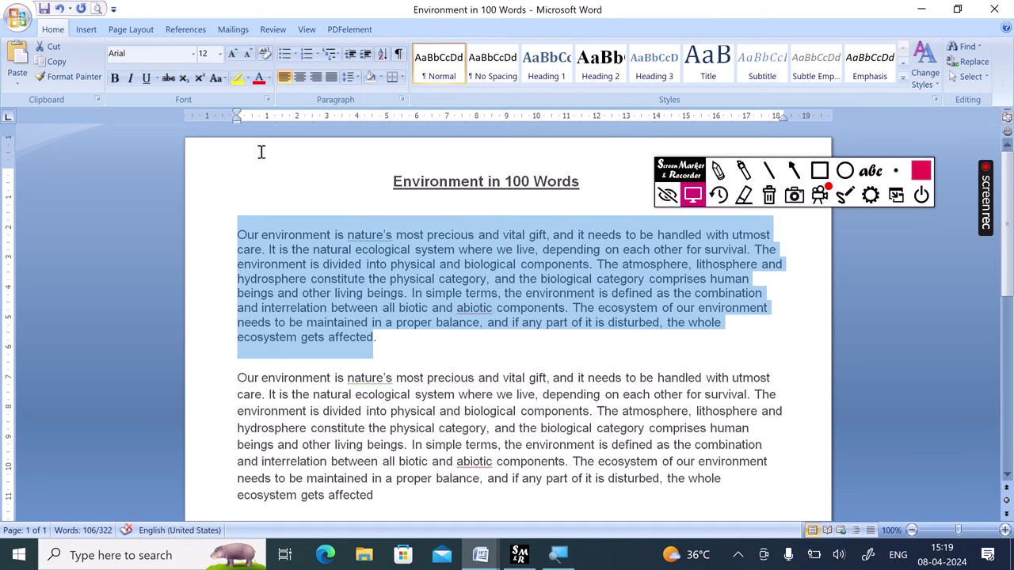
{"action": "left_click_drag", "start_coordinate": [236, 118], "coordinate": [294, 125]}
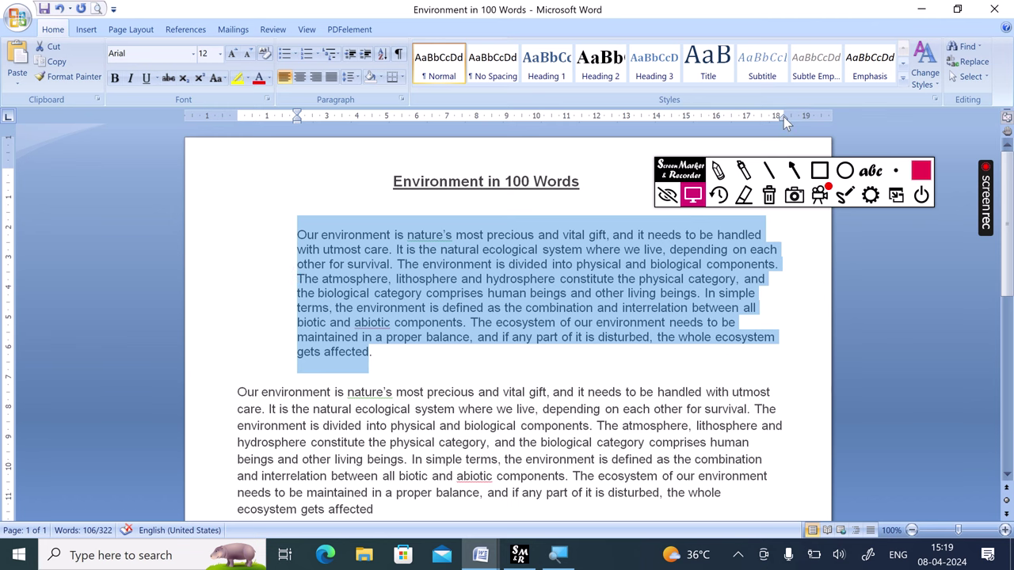
{"action": "left_click_drag", "start_coordinate": [784, 116], "coordinate": [755, 123]}
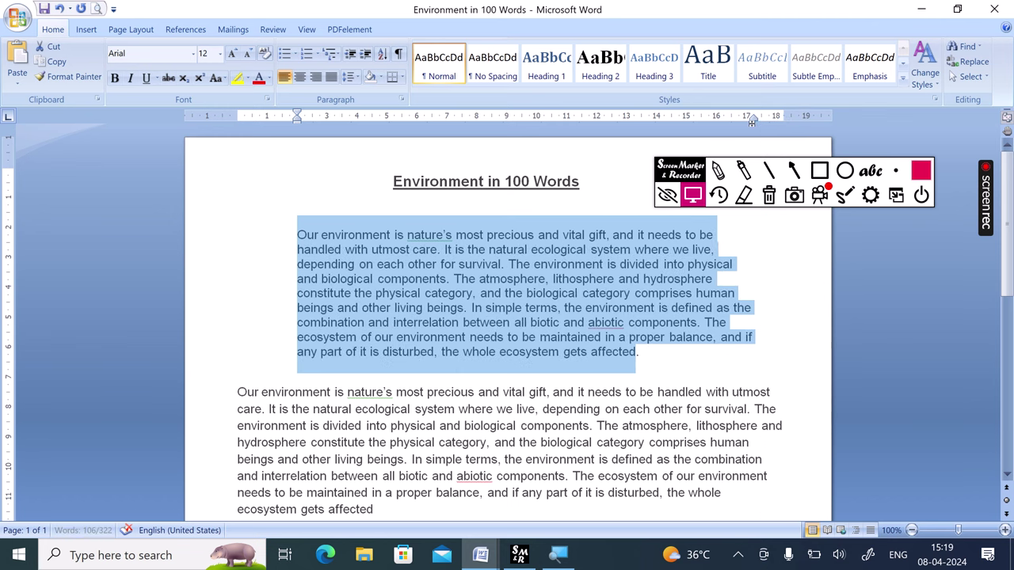
{"action": "left_click", "coordinate": [752, 124]}
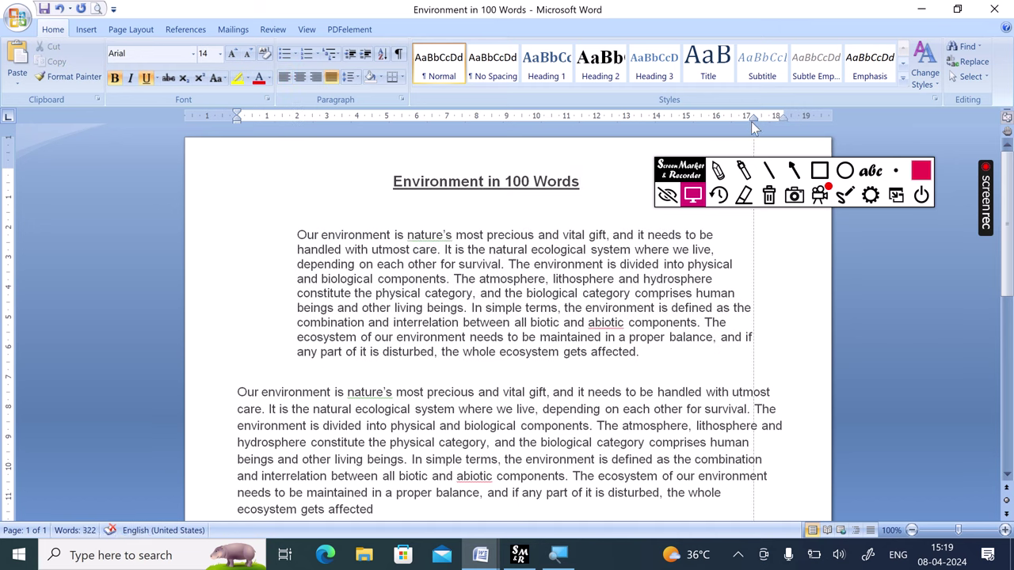
{"action": "left_click_drag", "start_coordinate": [781, 119], "coordinate": [705, 118]}
{"action": "key", "text": "Escape"}
{"action": "left_click_drag", "start_coordinate": [783, 117], "coordinate": [753, 119]}
{"action": "left_click_drag", "start_coordinate": [240, 119], "coordinate": [326, 121]}
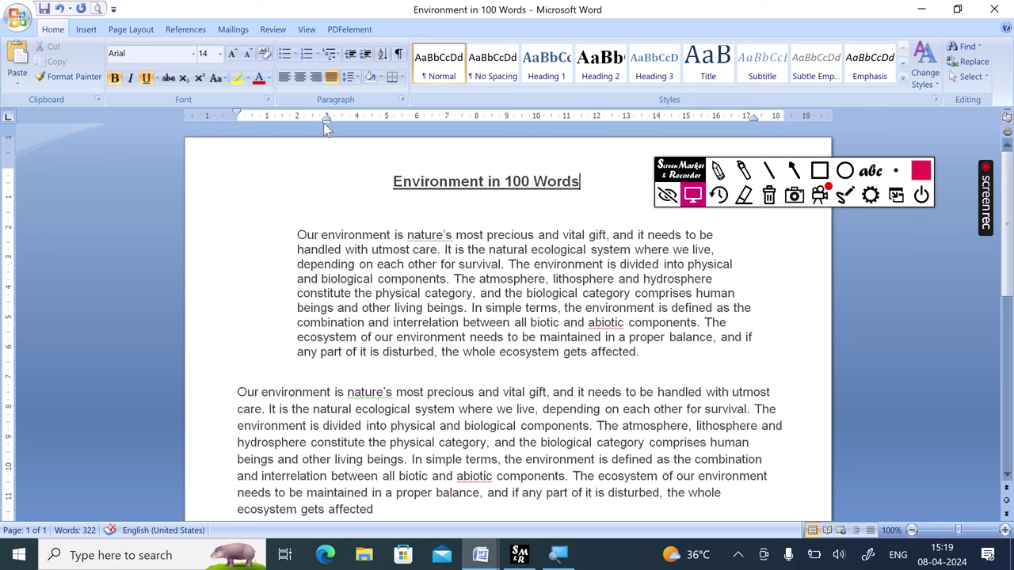
{"action": "left_click_drag", "start_coordinate": [325, 122], "coordinate": [347, 123]}
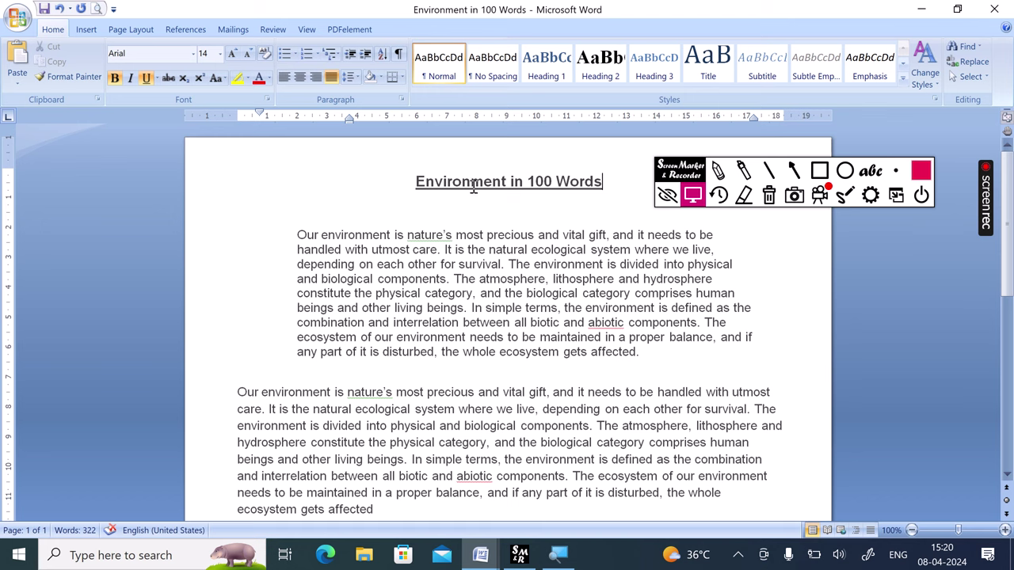
{"action": "key", "text": "ctrl+z"}
{"action": "key", "text": "ctrl+z"}
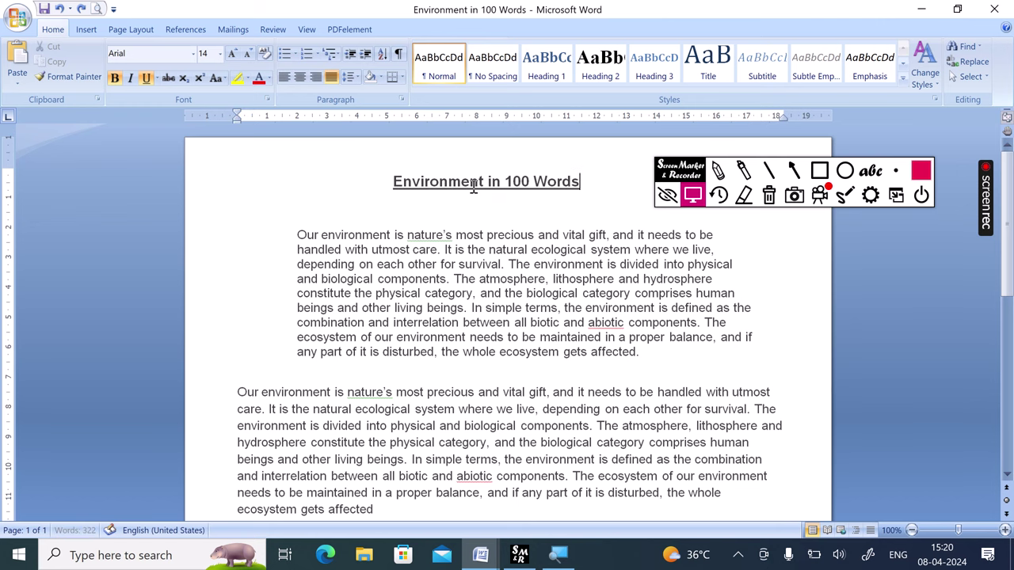
{"action": "key", "text": "ctrl+z"}
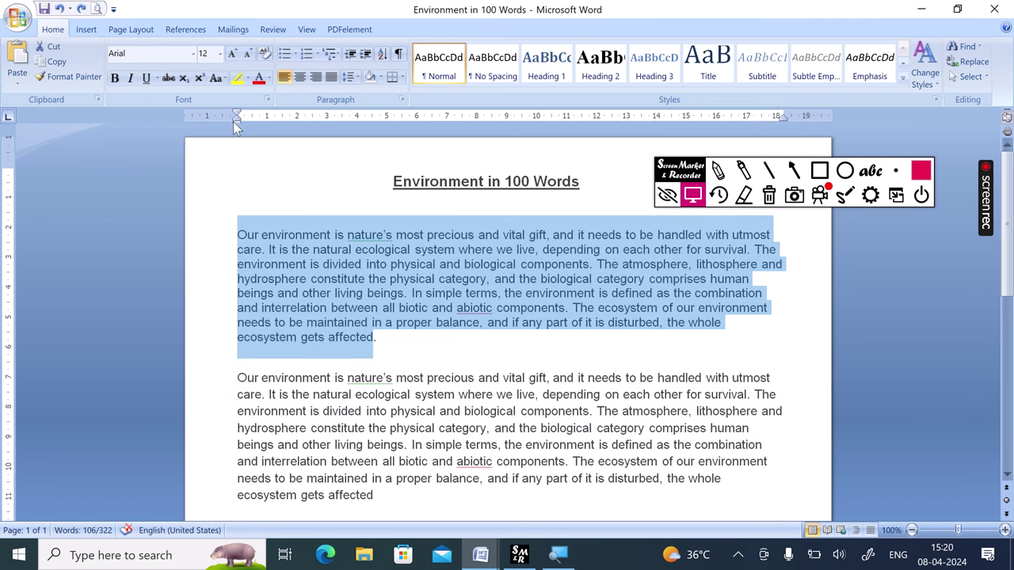
- Drag the ruler's left and right indent markers inward on the first paragraph
{"action": "left_click_drag", "start_coordinate": [237, 120], "coordinate": [312, 136]}
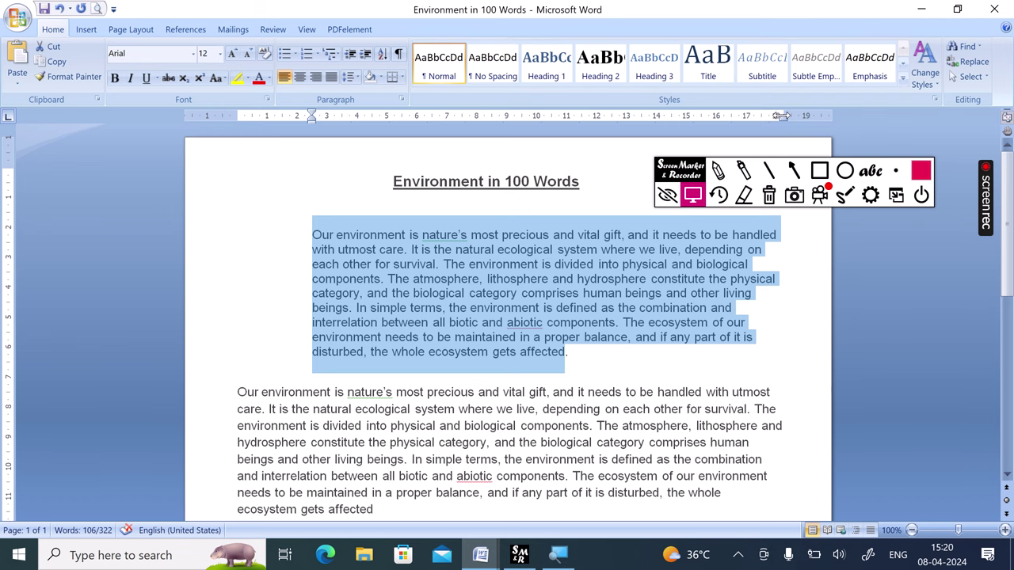
{"action": "left_click_drag", "start_coordinate": [784, 119], "coordinate": [716, 118]}
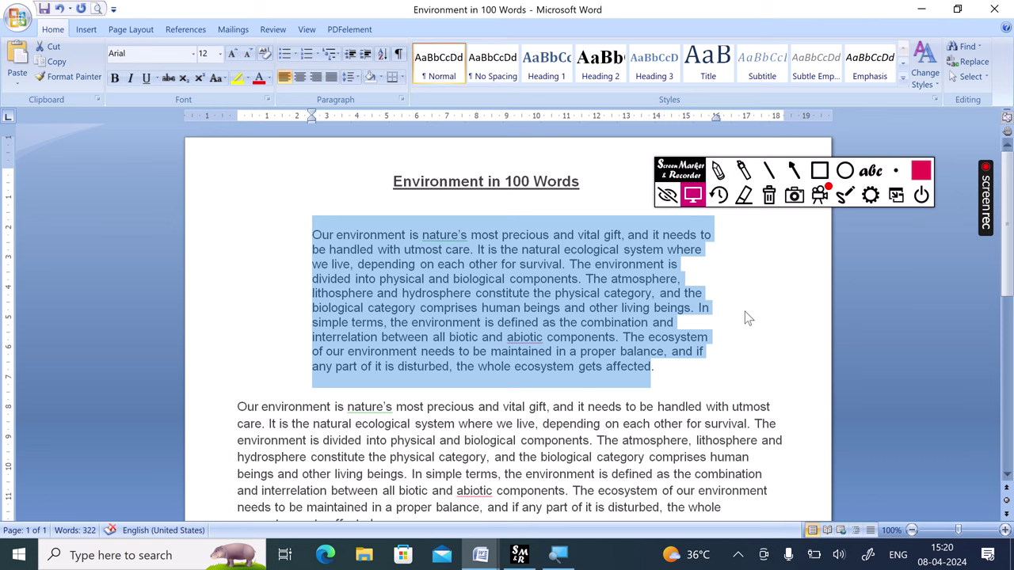
- Check the class 5 lab document, then return to the essay and remove the first paragraph's indents
{"action": "left_click", "coordinate": [481, 559]}
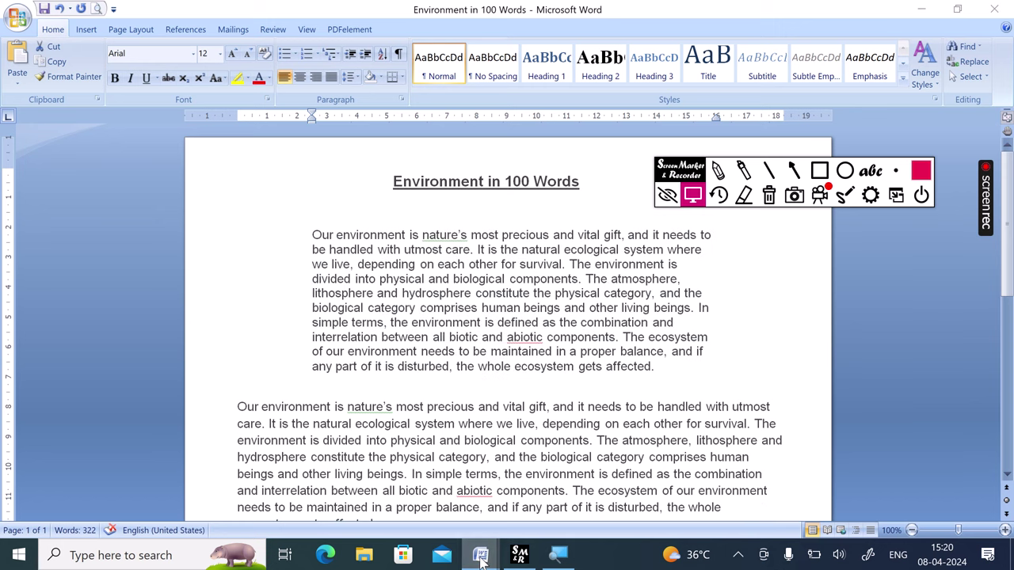
{"action": "left_click", "coordinate": [418, 499]}
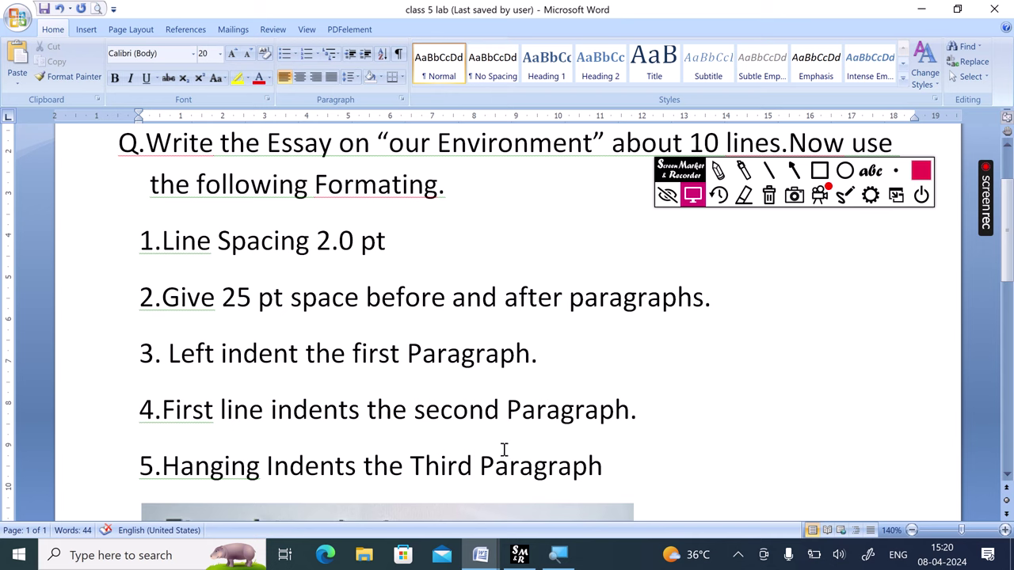
{"action": "left_click", "coordinate": [485, 560]}
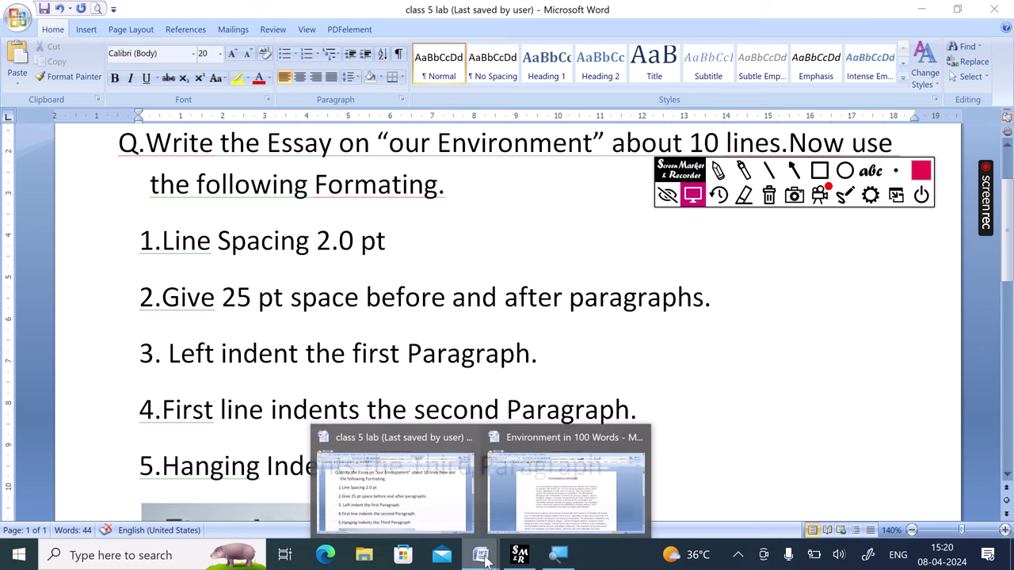
{"action": "left_click", "coordinate": [572, 517]}
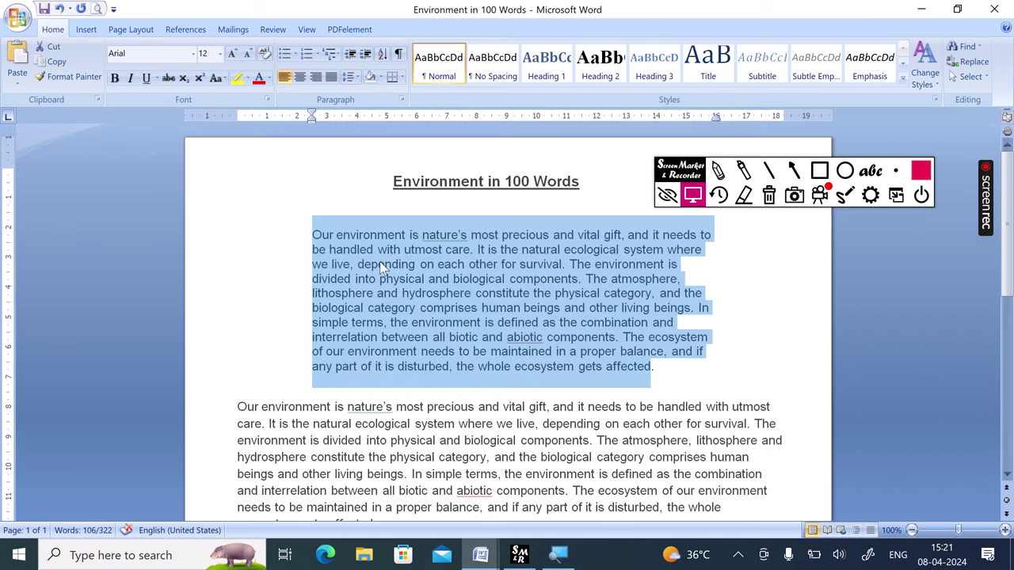
{"action": "key", "text": "ctrl+q"}
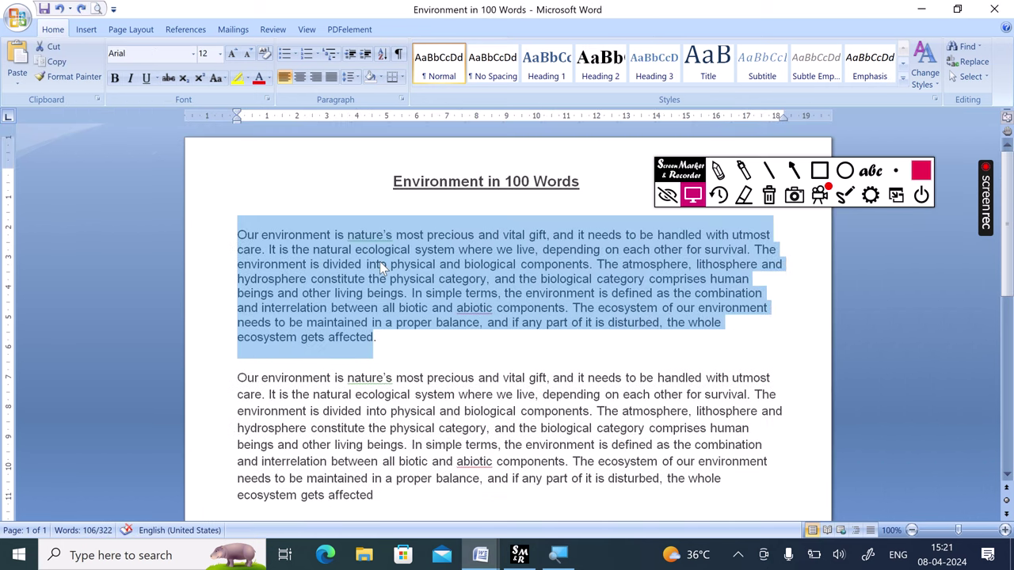
- Select the second paragraph and drag the First Line Indent marker right to indent its opening line
{"action": "left_click_drag", "start_coordinate": [231, 379], "coordinate": [378, 498]}
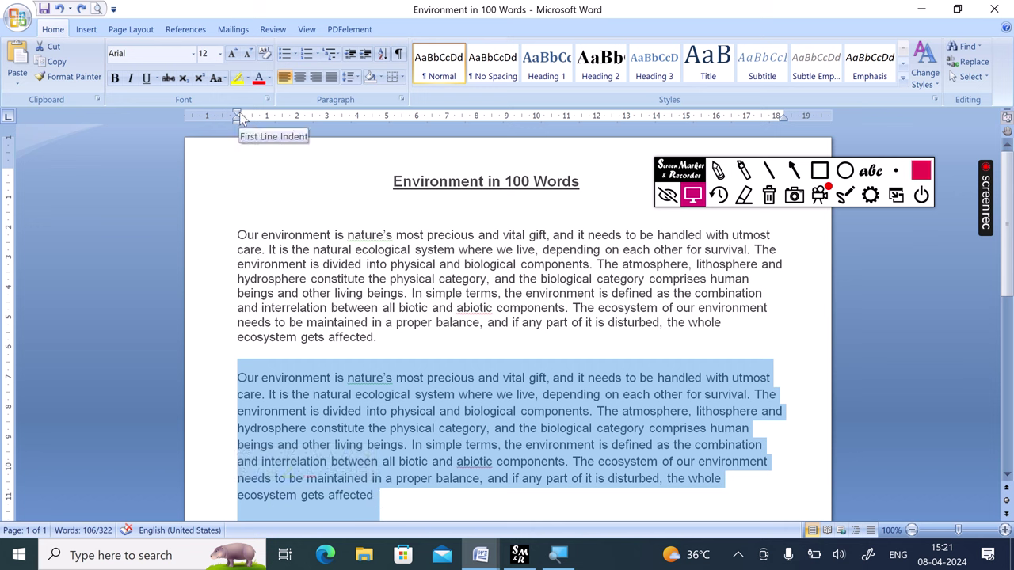
{"action": "left_click_drag", "start_coordinate": [240, 113], "coordinate": [302, 119]}
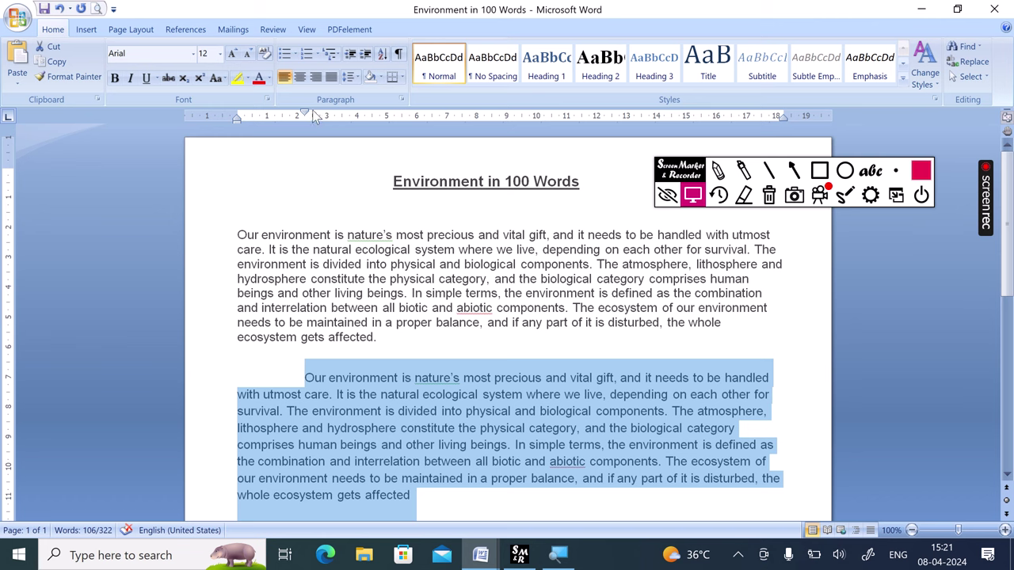
{"action": "scroll", "coordinate": [331, 204], "scroll_direction": "down", "scroll_amount": 1}
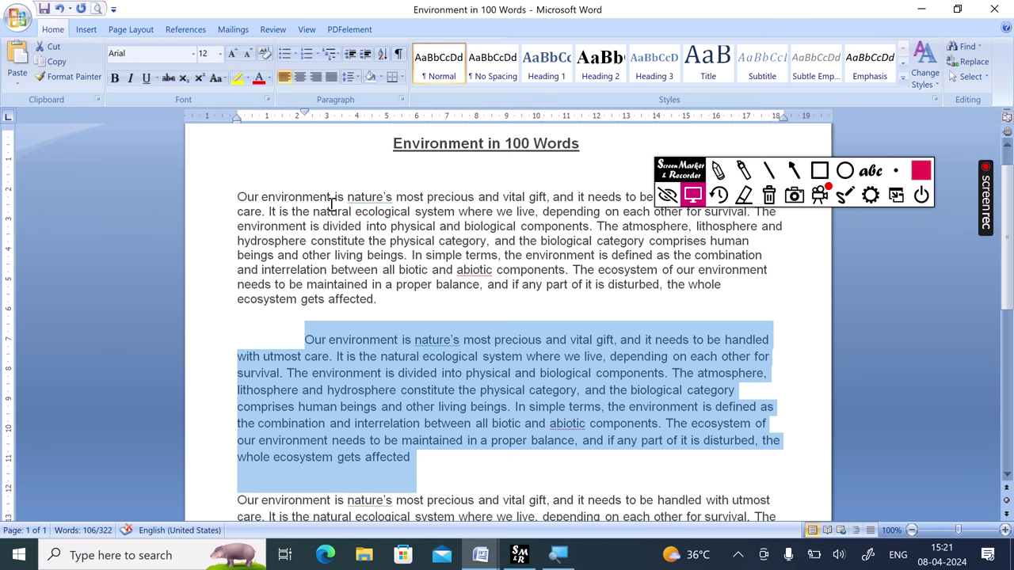
- Consult the class 5 lab instructions, then return to the Environment in 100 Words essay
{"action": "left_click", "coordinate": [475, 554]}
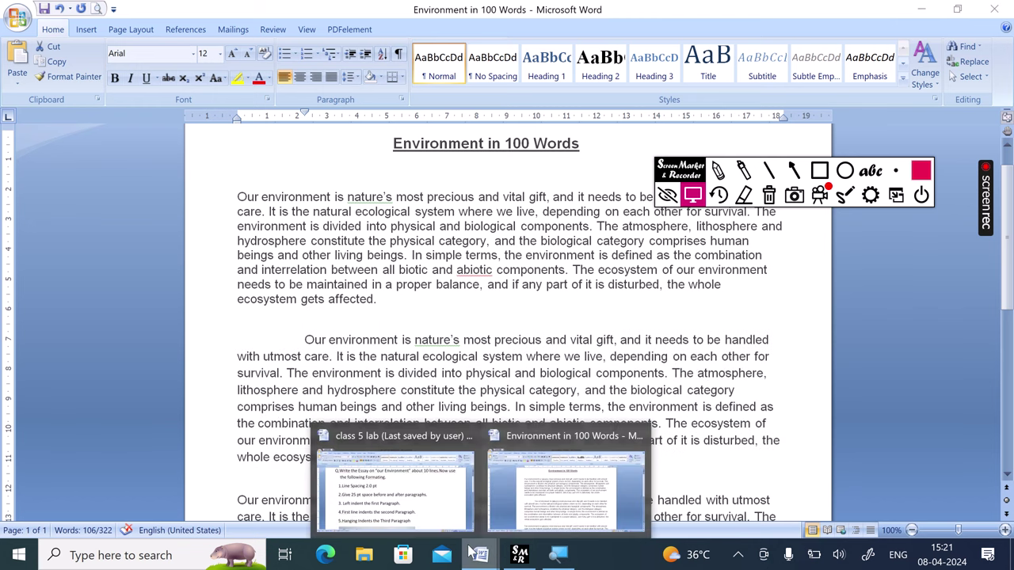
{"action": "left_click", "coordinate": [380, 475]}
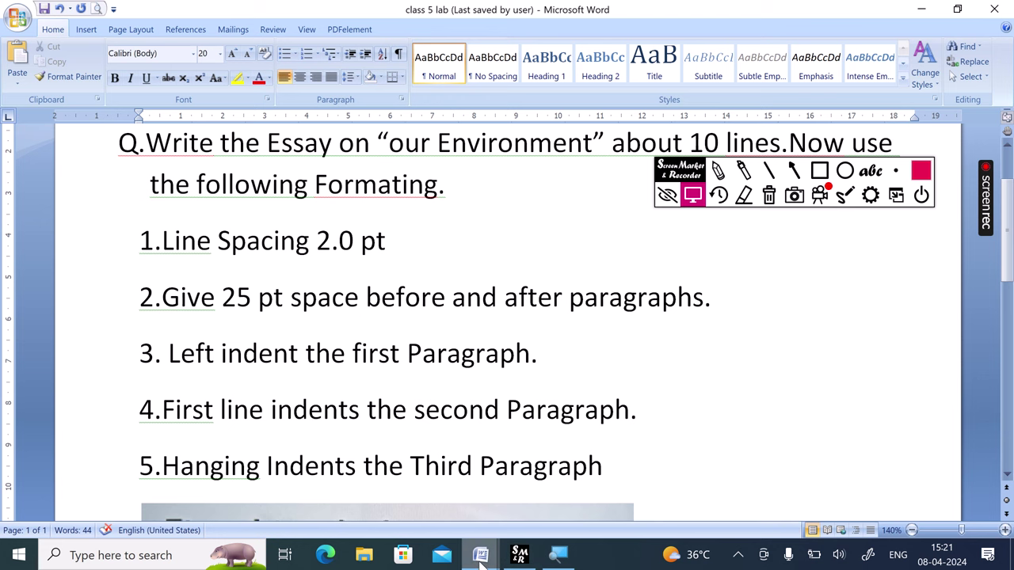
{"action": "mouse_move", "coordinate": [481, 557]}
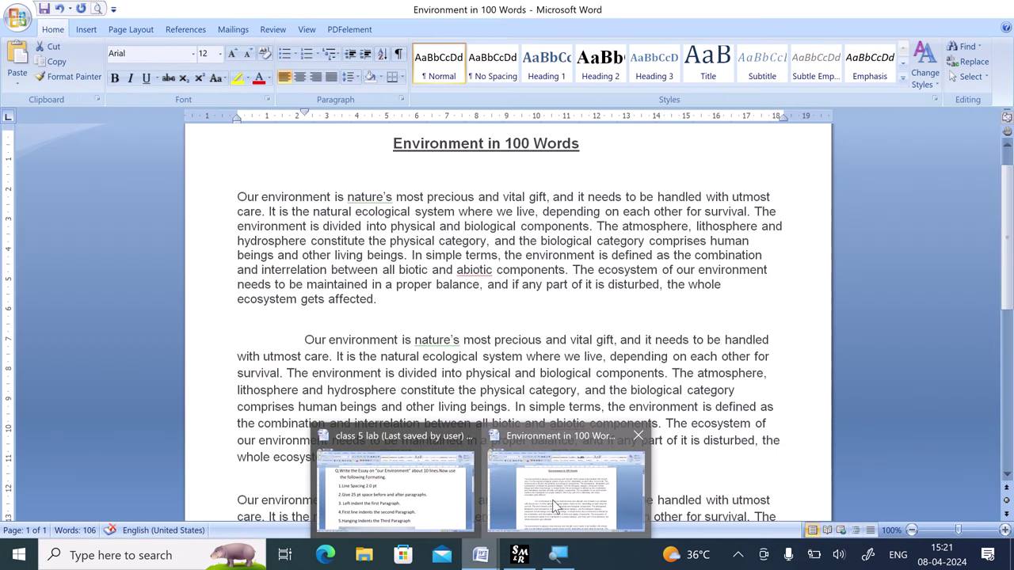
{"action": "left_click", "coordinate": [552, 500]}
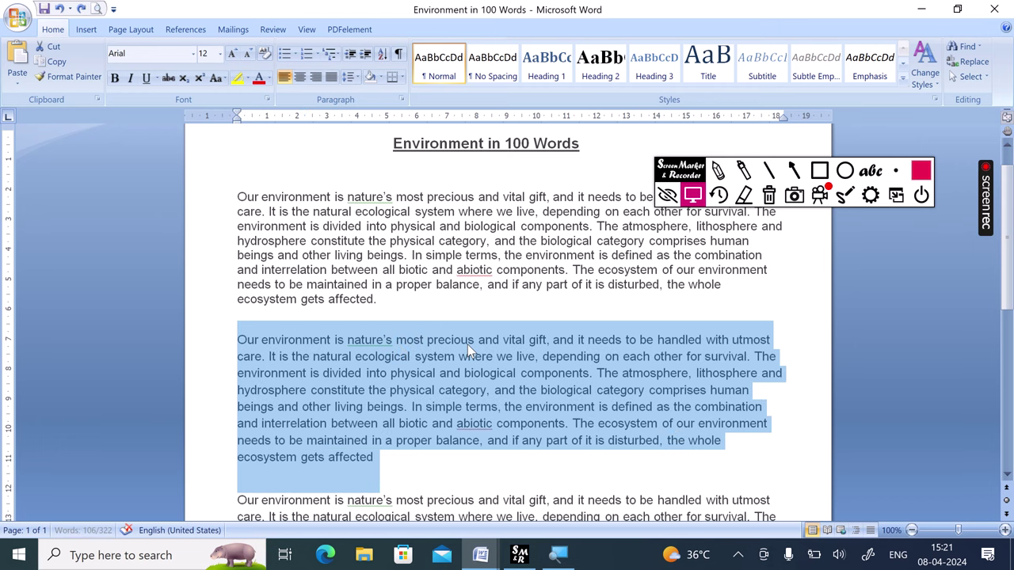
{"action": "scroll", "coordinate": [455, 411], "scroll_direction": "down", "scroll_amount": 2}
{"action": "scroll", "coordinate": [456, 411], "scroll_direction": "down", "scroll_amount": 1}
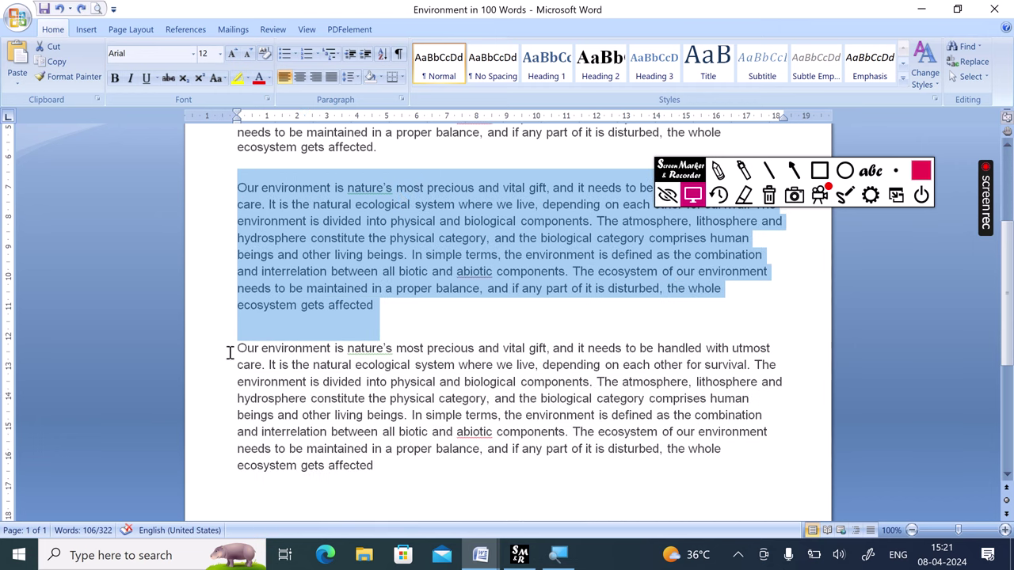
- Give the third paragraph a hanging indent so every line after the first sits indented
{"action": "left_click_drag", "start_coordinate": [229, 348], "coordinate": [390, 485]}
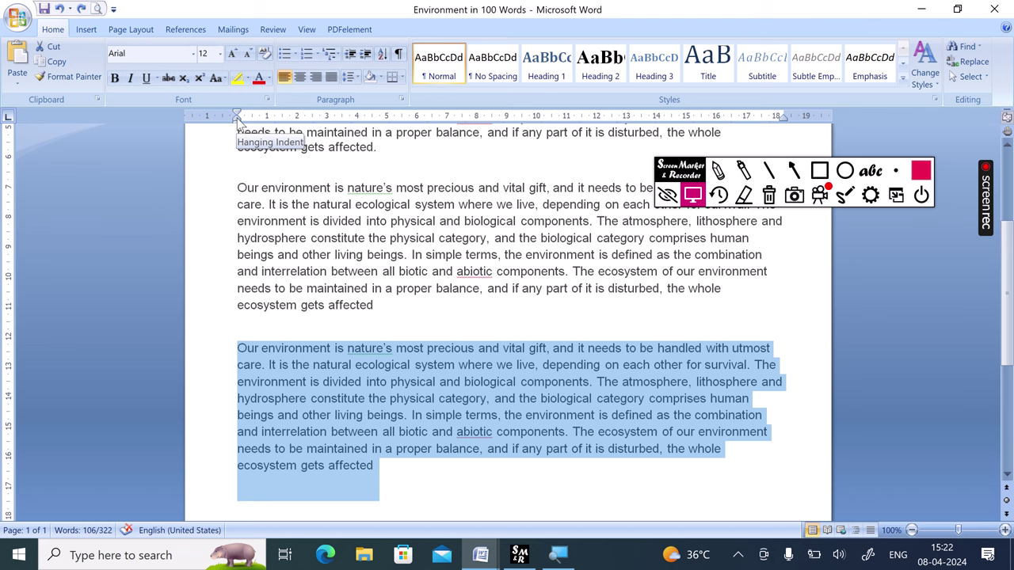
{"action": "left_click_drag", "start_coordinate": [237, 121], "coordinate": [343, 127]}
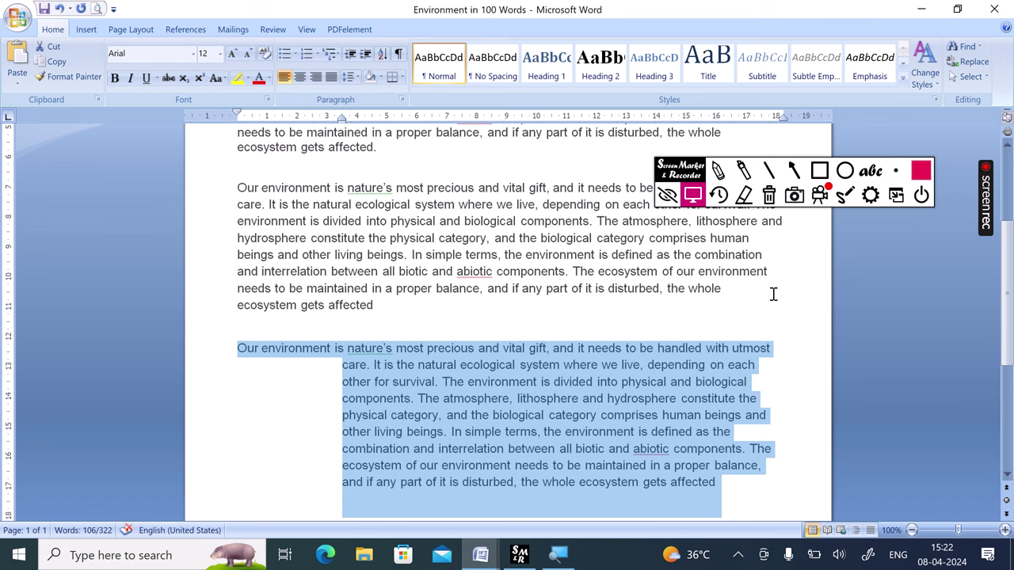
{"action": "left_click", "coordinate": [920, 196]}
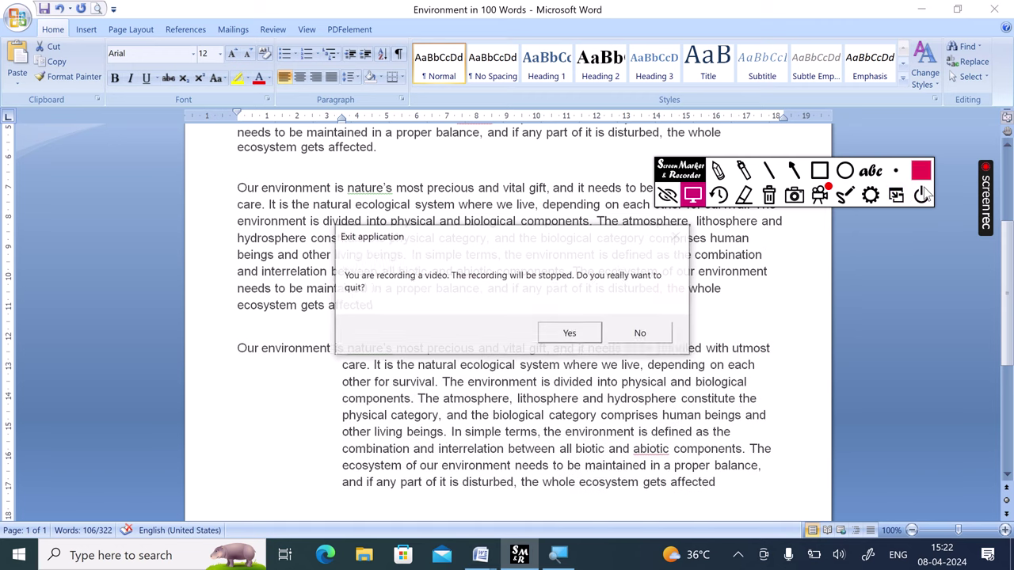